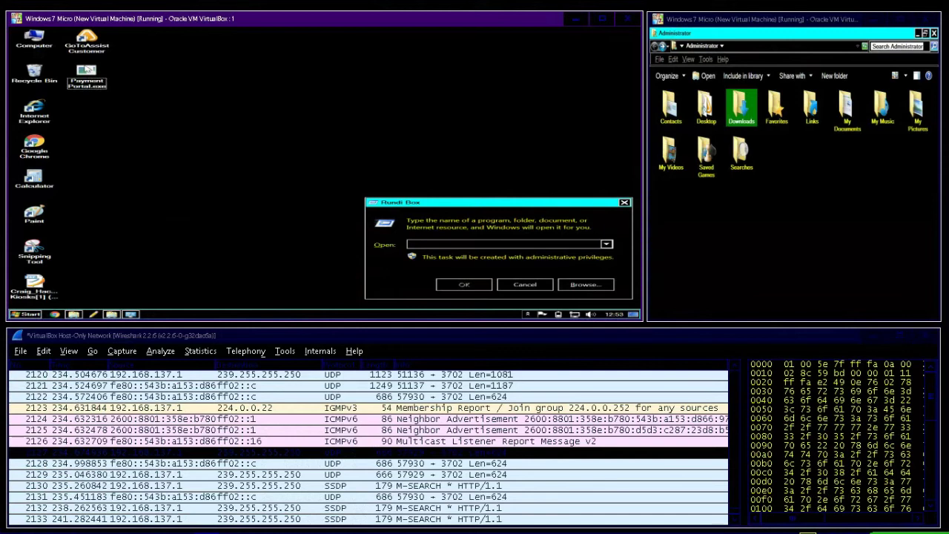
Step: Rename the desktop file Payment Portal.exe in the Windows 7 VM to 'Payment Gateway.exe'
right_click(86, 71)
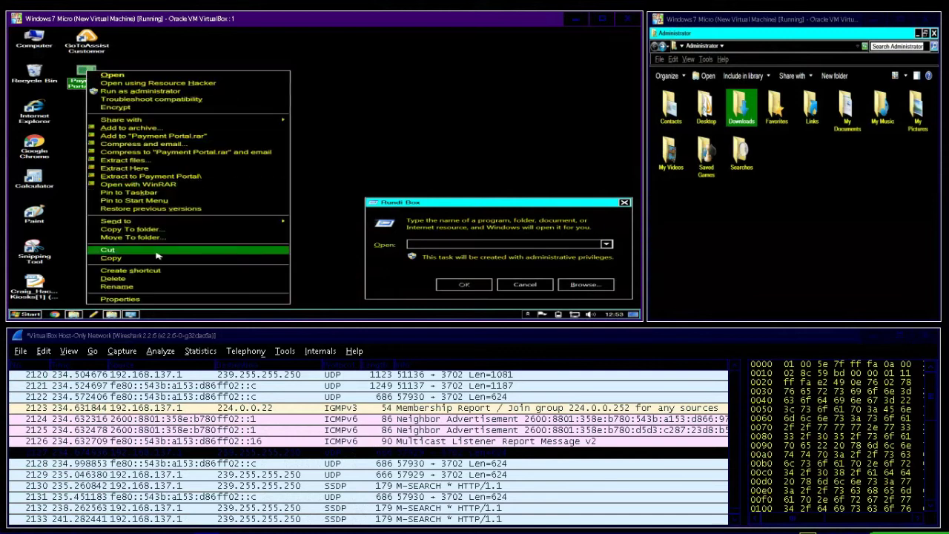
click(141, 287)
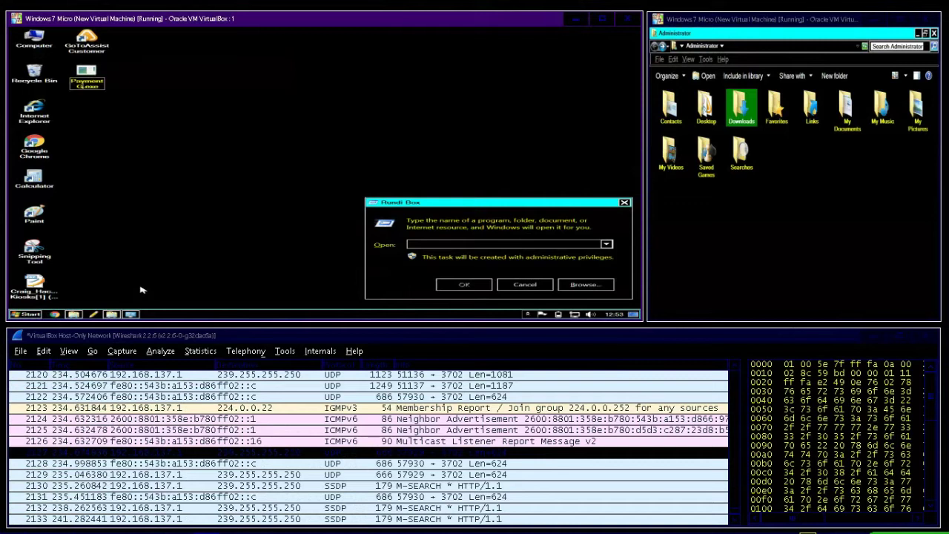
text(ateway)
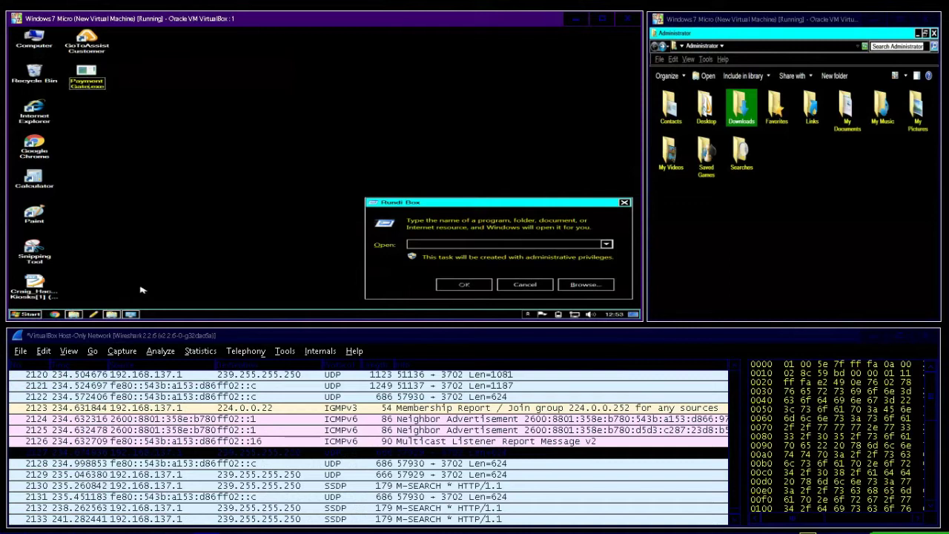
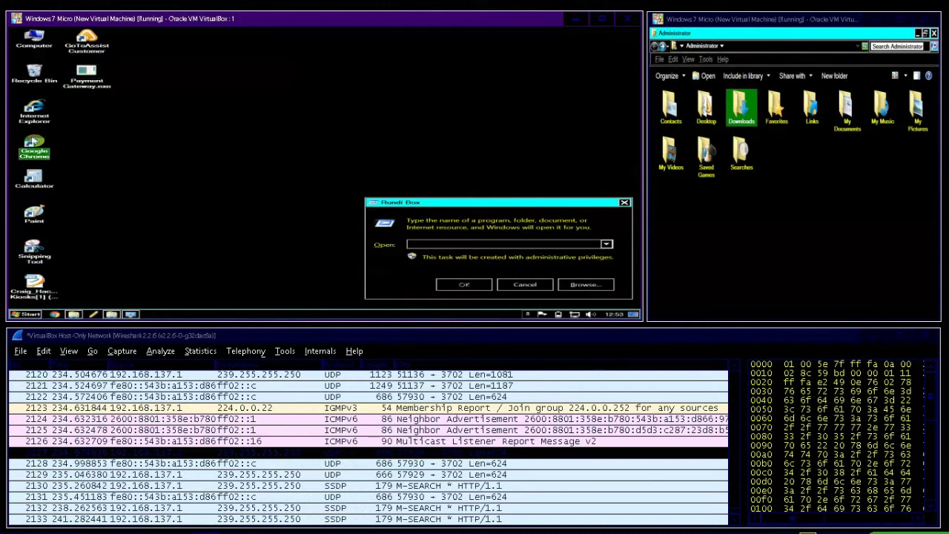
Step: Launch Google Chrome from the Windows 7 desktop inside the VM
double_click(34, 142)
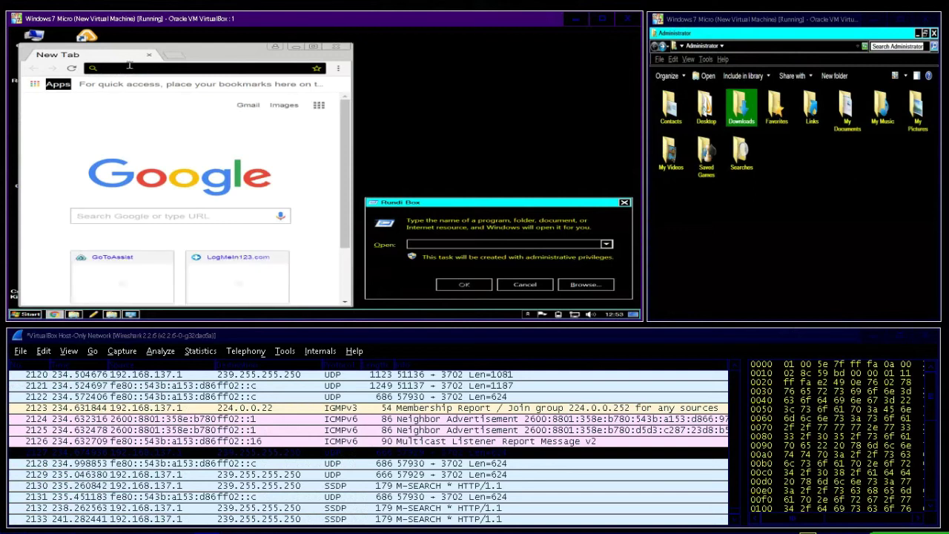
Step: Go to support.me to load the LogMeIn Rescue Support Connection page
text(suppo)
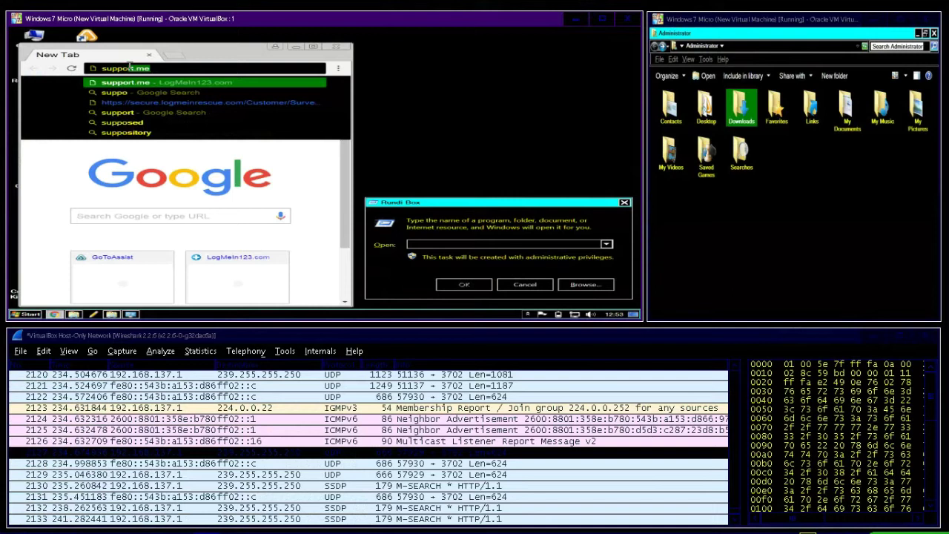
text(rt.m)
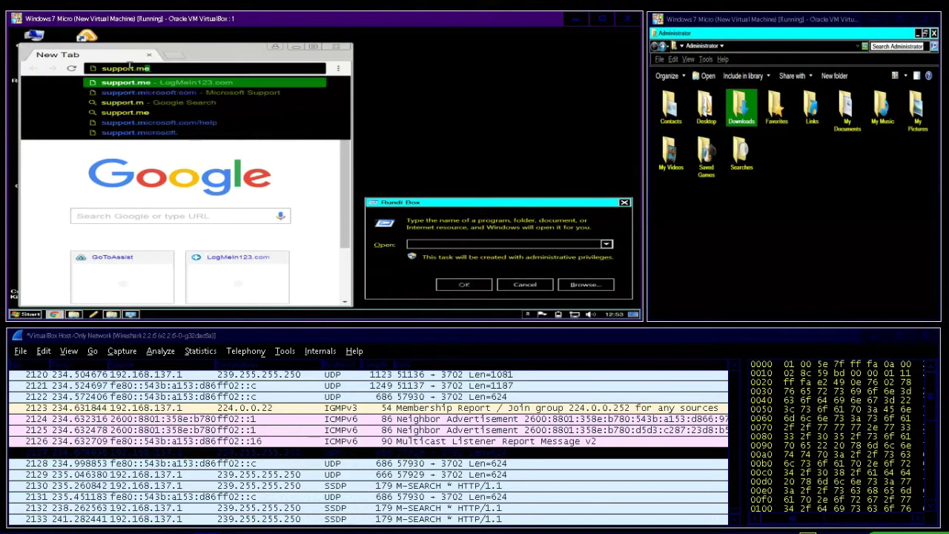
text(e)
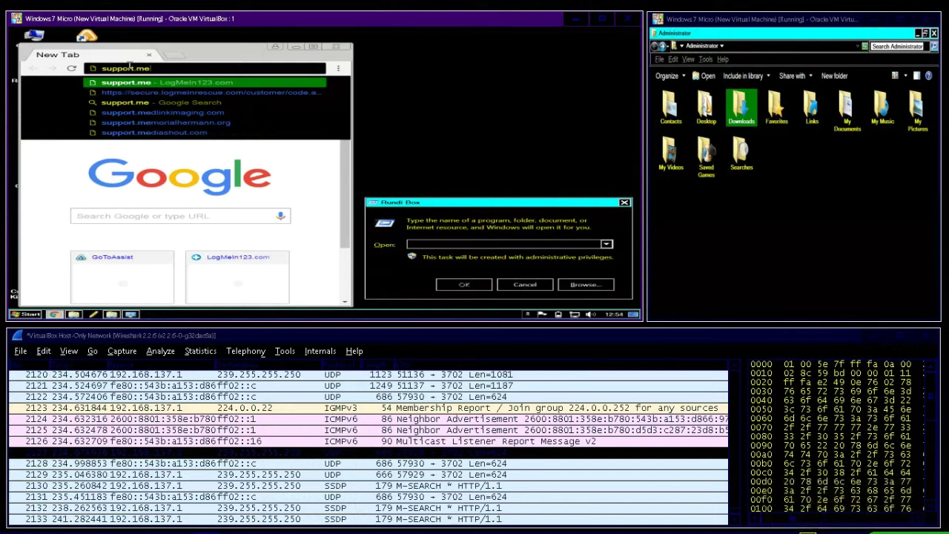
key(Return)
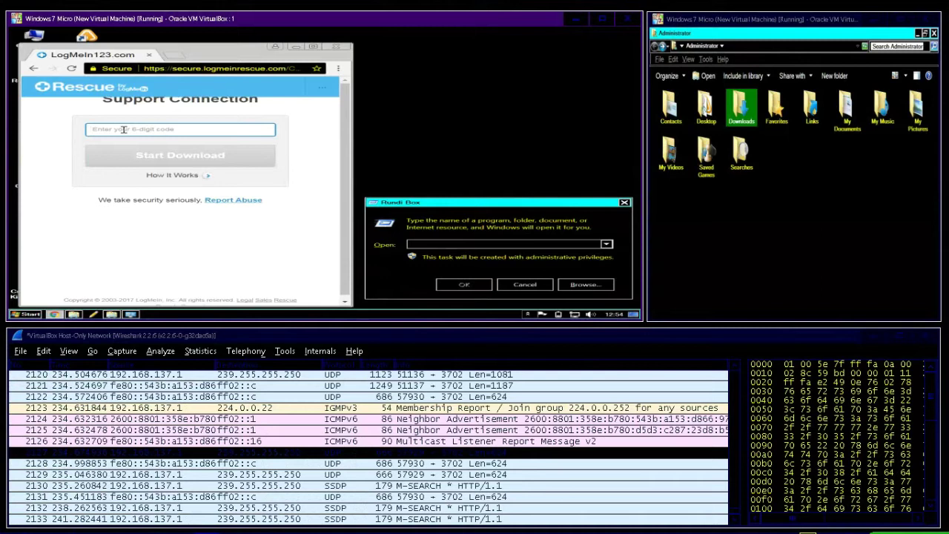
Step: Replace the current web address in the address bar with support12345.com
click(194, 69)
text(supportrt)
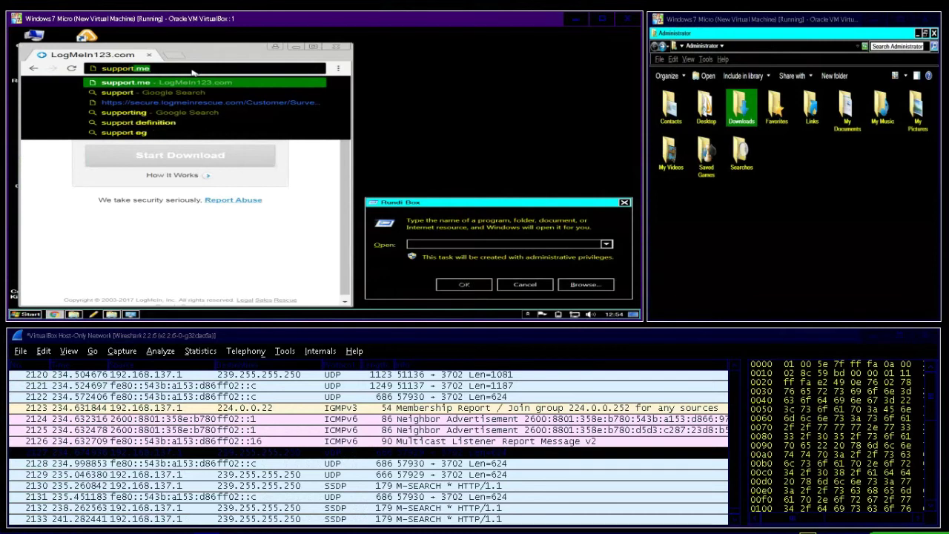
text(123)
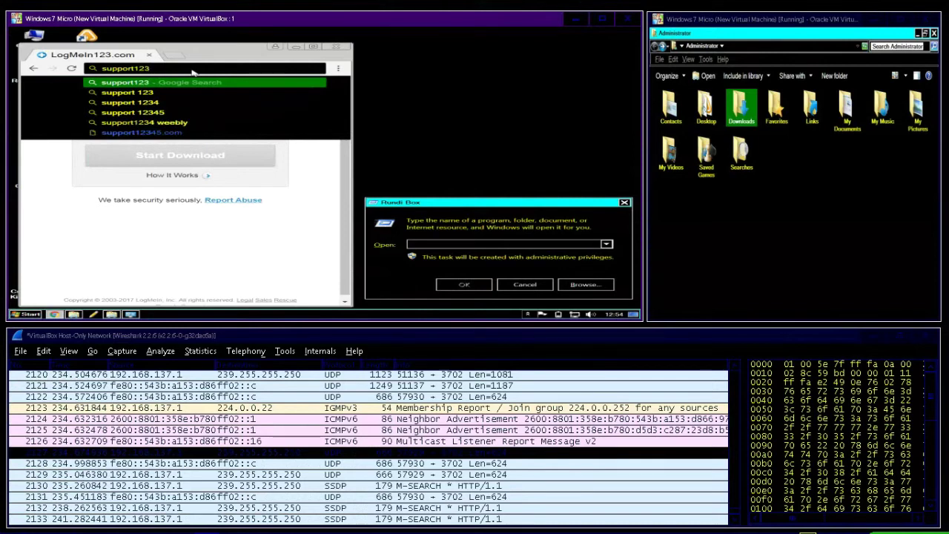
text(4)
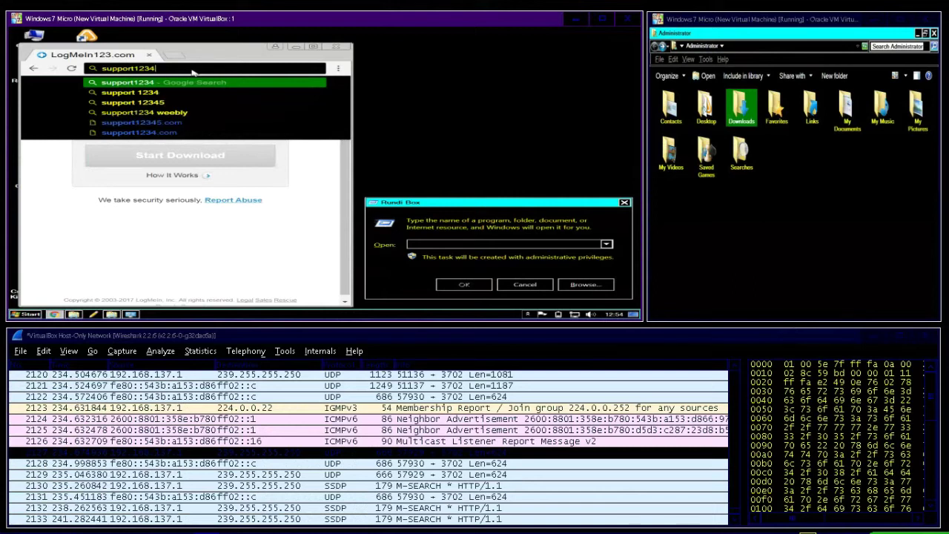
text(5)
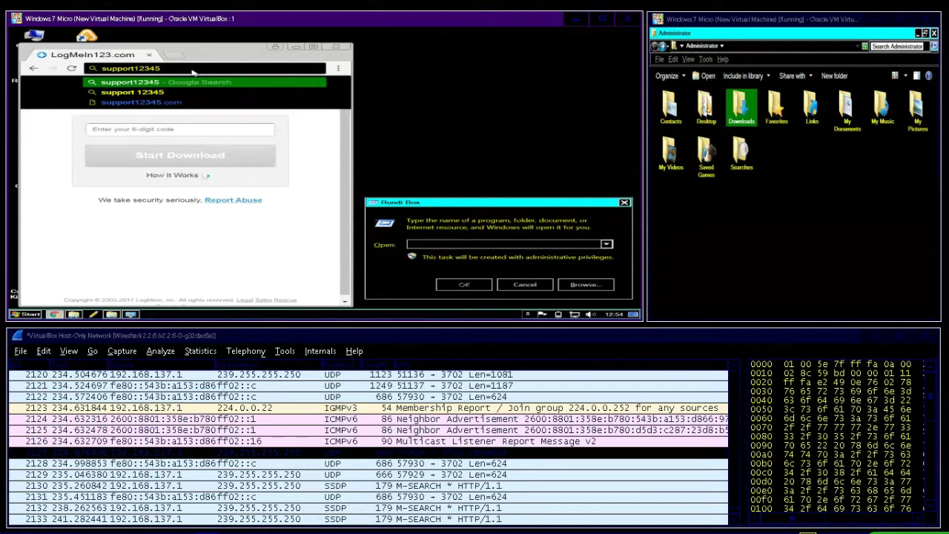
text(.)
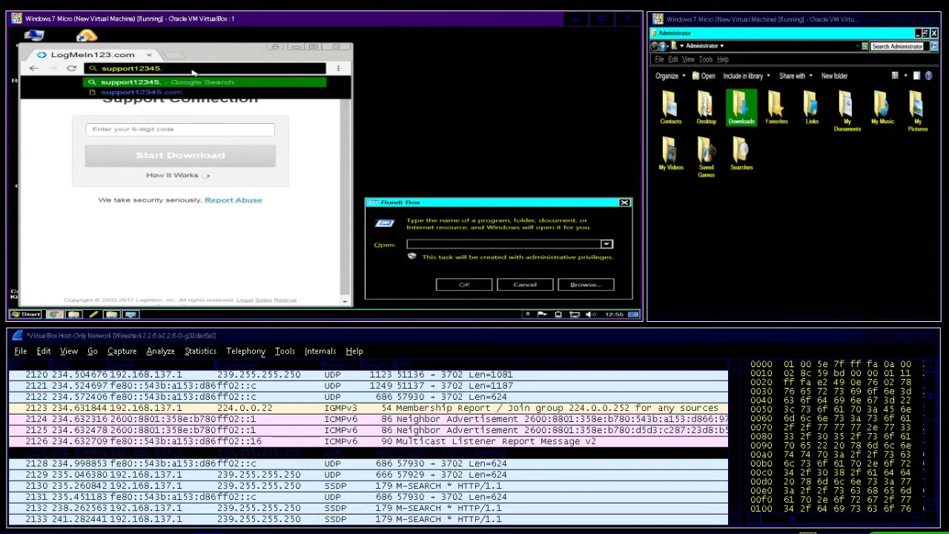
text(com)
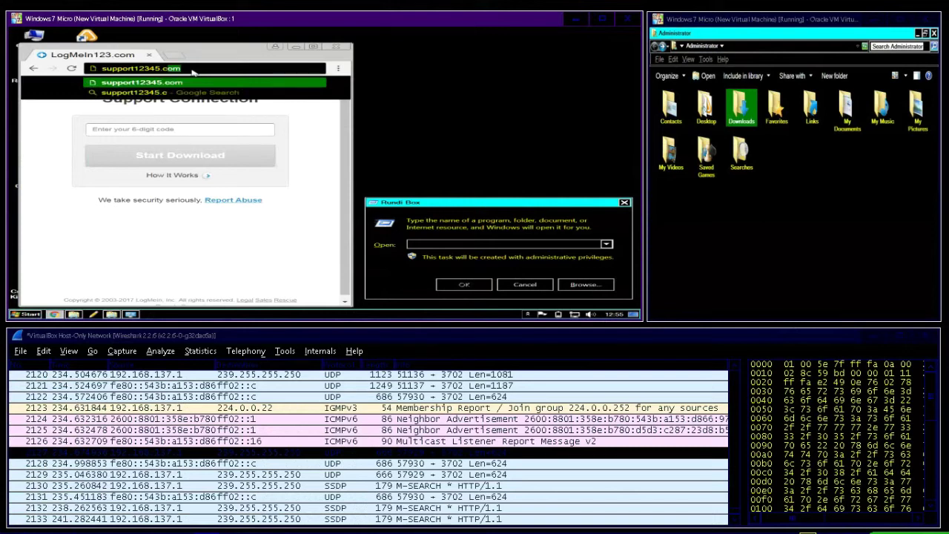
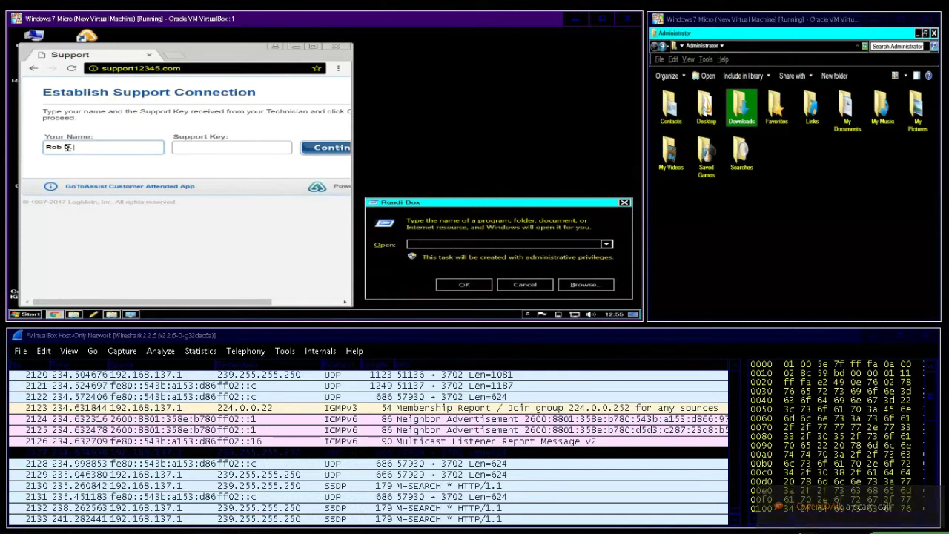
Step: Enter the customer's name and begin typing the first digits of the support key
key(Tab)
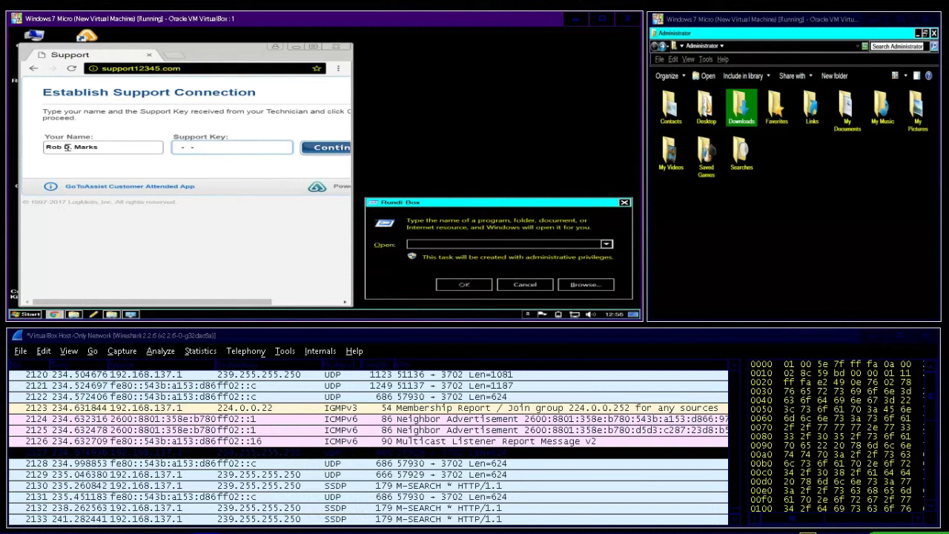
Step: Shift the Support browser window right, check the Payment Gateway icon's menu, then return to the page
drag(187, 58, 295, 63)
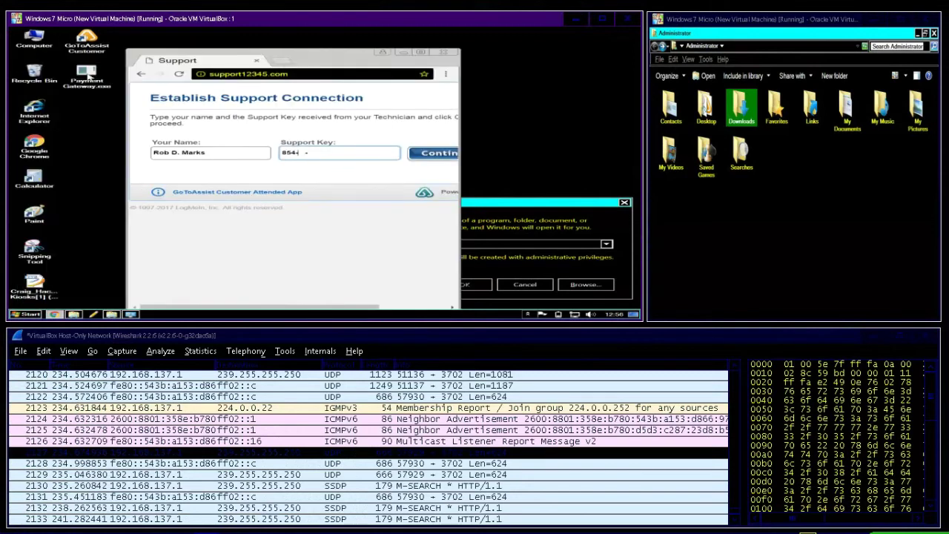
right_click(87, 76)
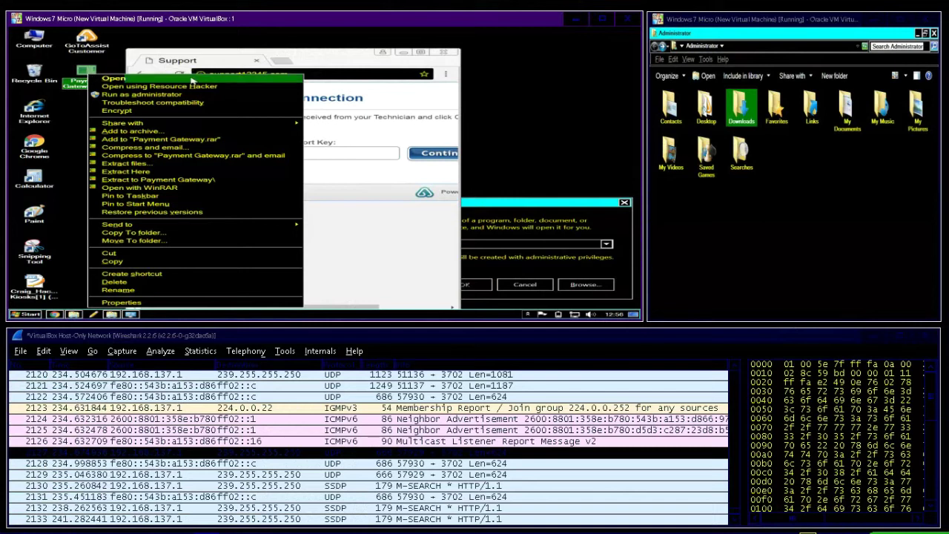
click(246, 58)
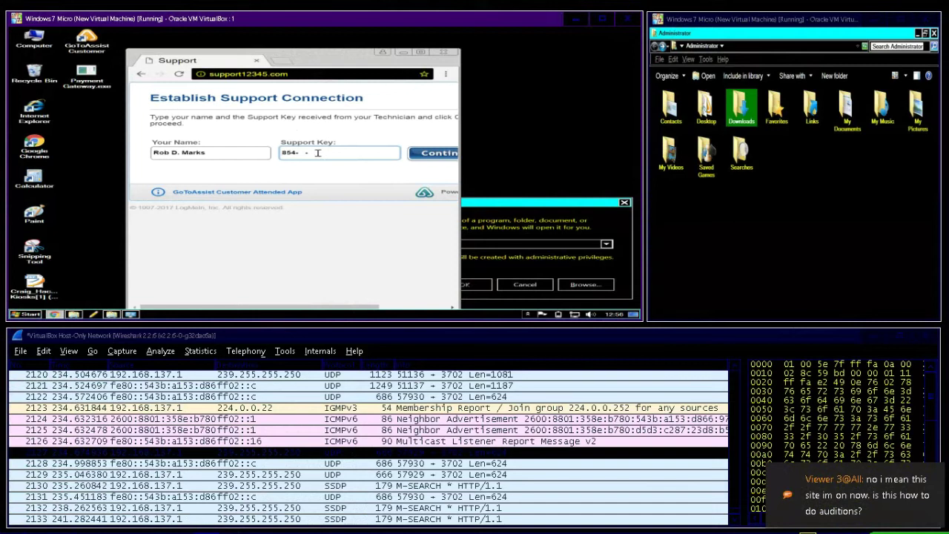
Step: Type the remaining digits to complete the nine-digit support key
click(316, 152)
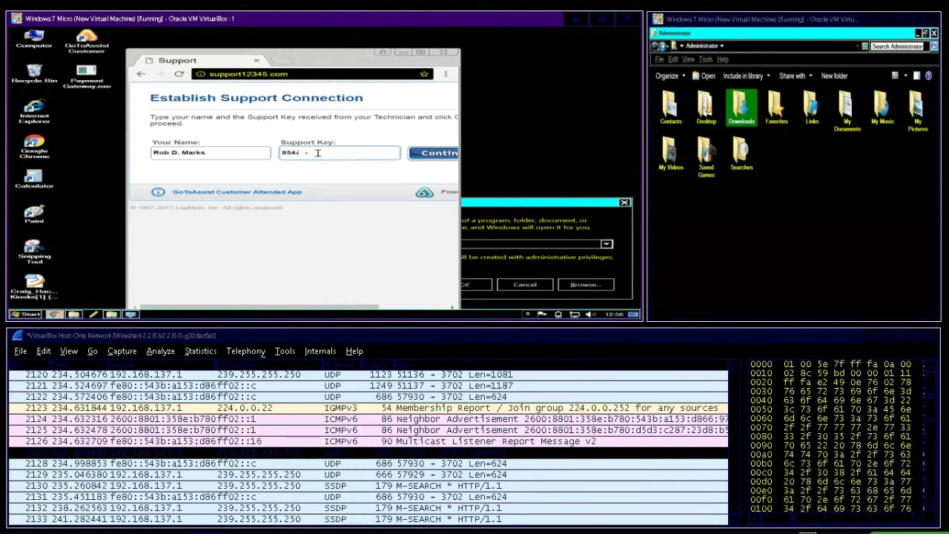
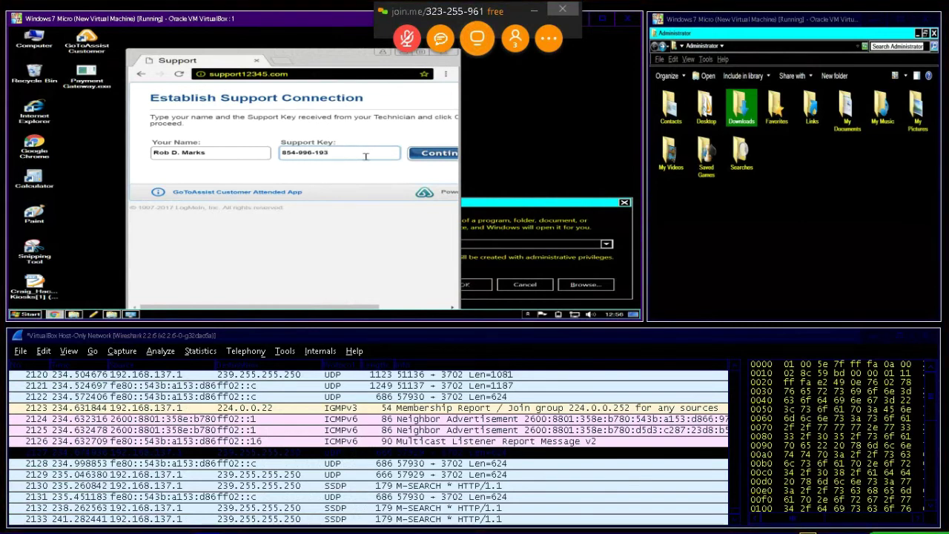
Step: Submit the support form, allow GoTo Opener to launch, and move the browser window further right
click(427, 154)
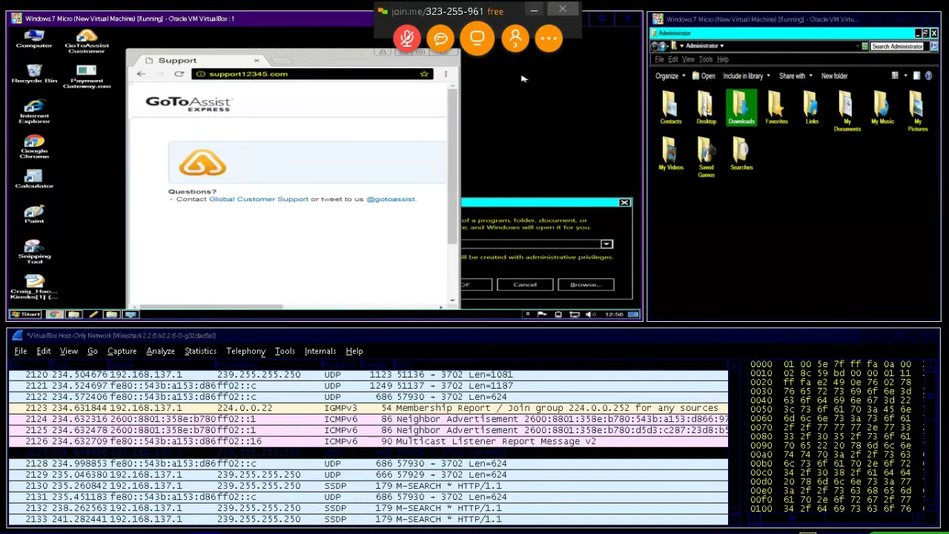
click(382, 251)
click(85, 74)
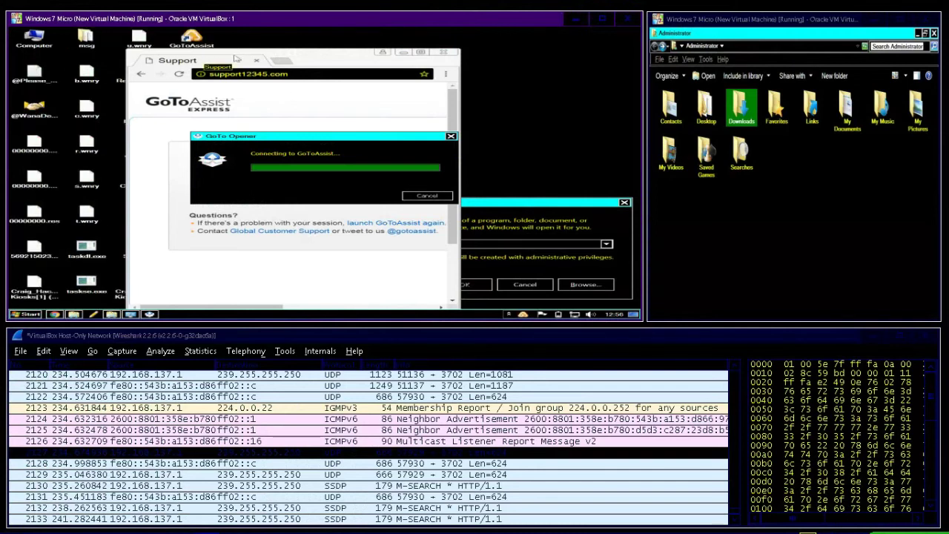
drag(236, 58, 361, 63)
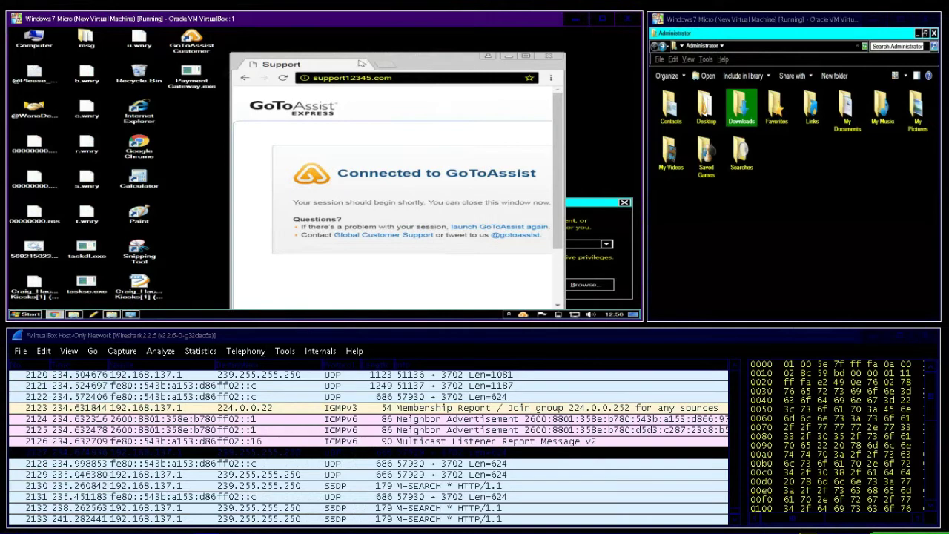
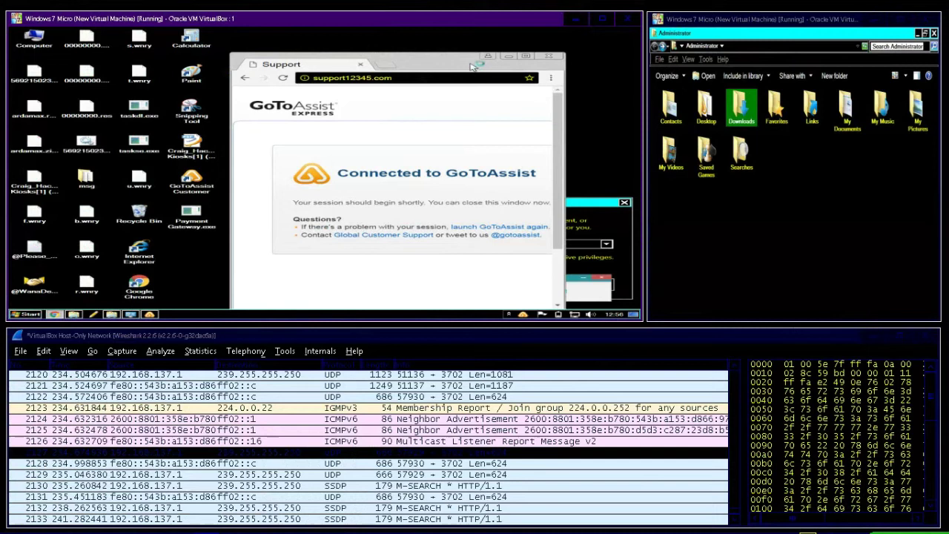
Step: Bring the GoToAssist Support window, showing Connected, to the front in the Windows 7 VM
click(550, 58)
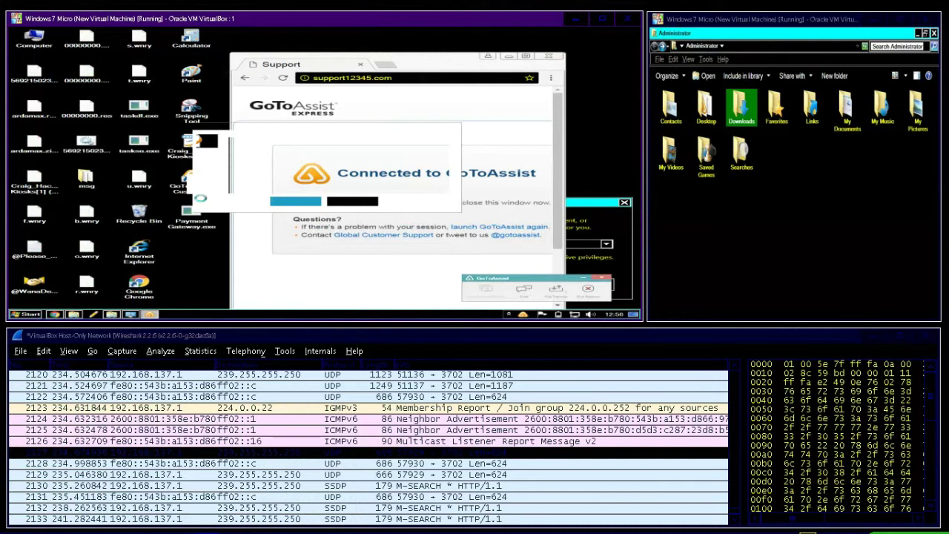
Step: Show the Send to destinations in the Payment Gateway.exe shortcut menu on the VM desktop
right_click(188, 217)
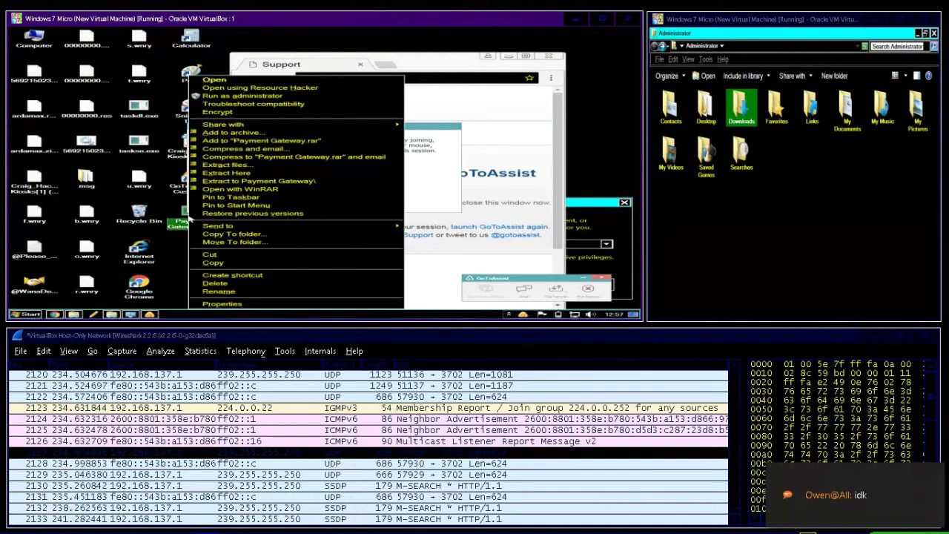
mouse_move(224, 228)
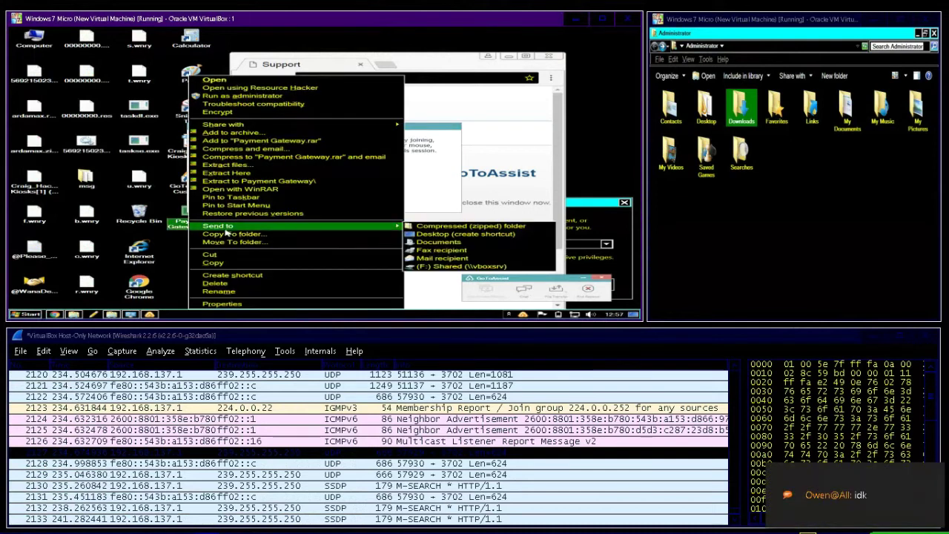
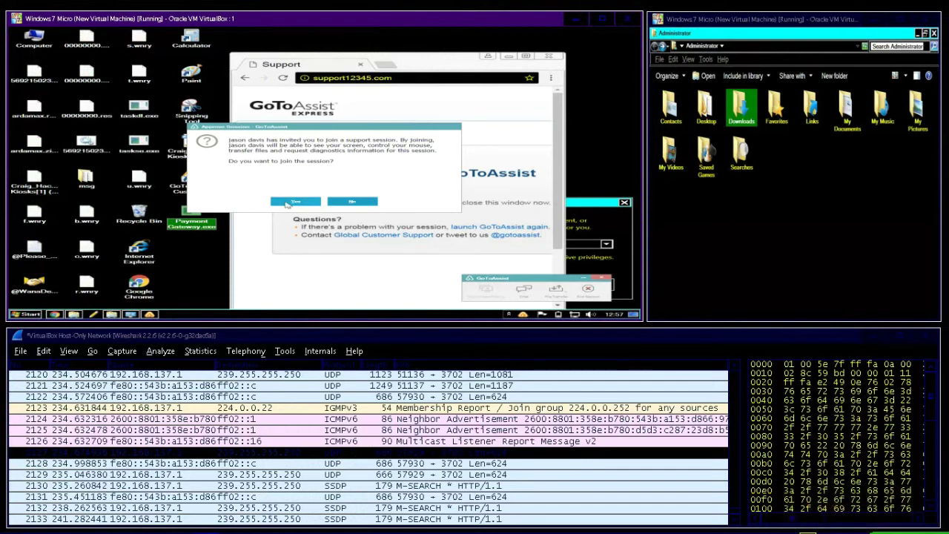
Step: Accept the GoToAssist join-session invitation, then bring the Support browser window back to the front
click(294, 202)
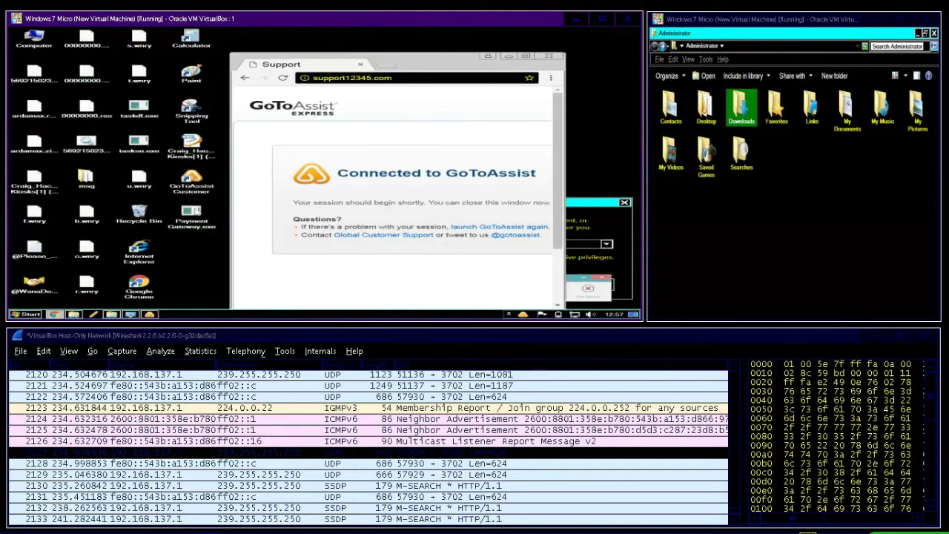
click(194, 214)
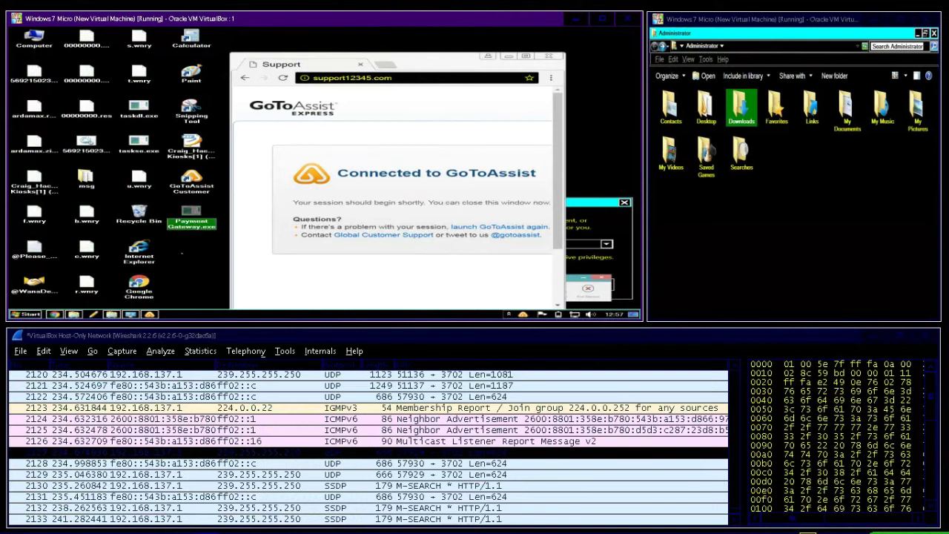
click(183, 256)
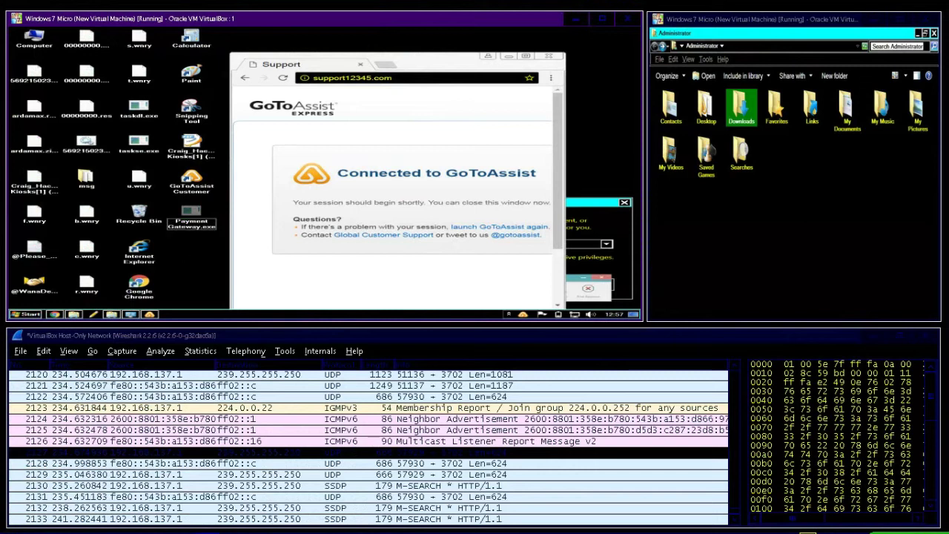
click(469, 62)
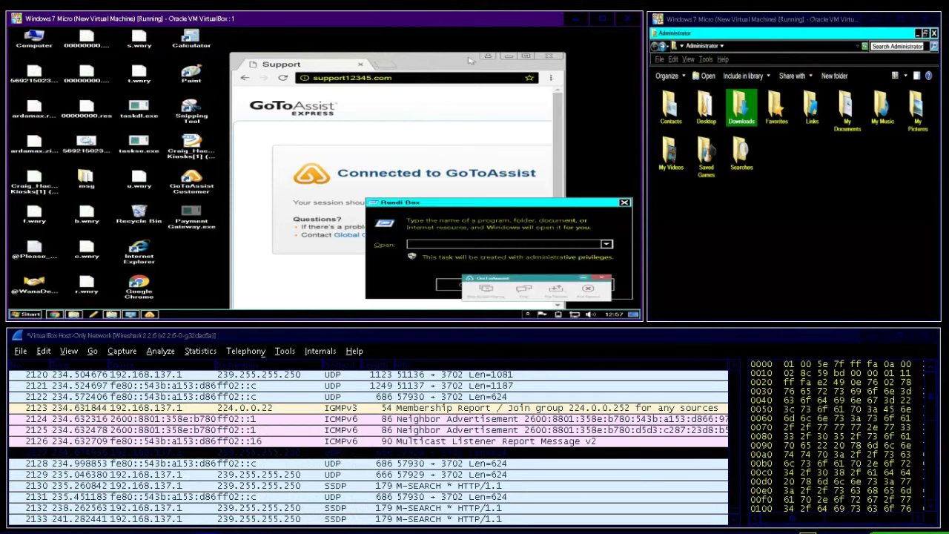
Step: Close the Chrome Support window and dismiss the GoToAssist mini-toolbar covering the Run box
click(510, 57)
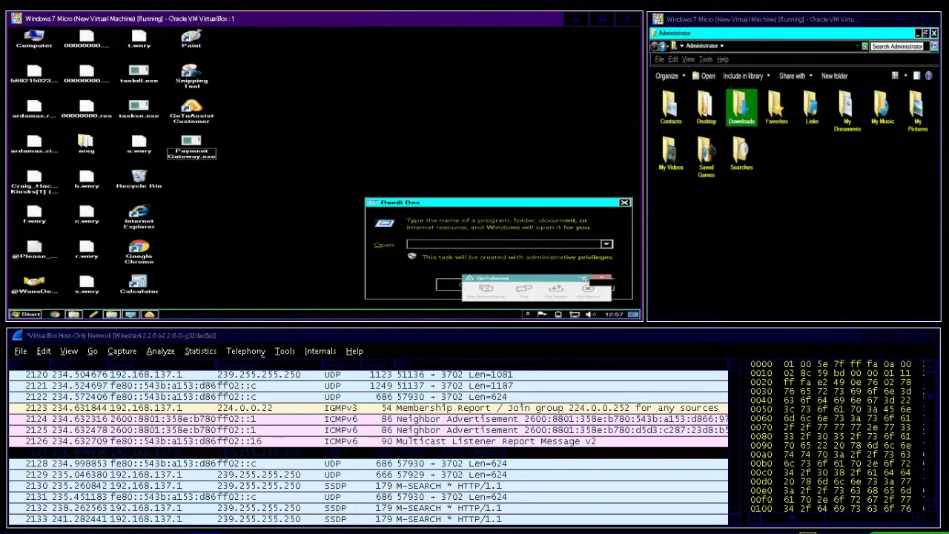
click(583, 280)
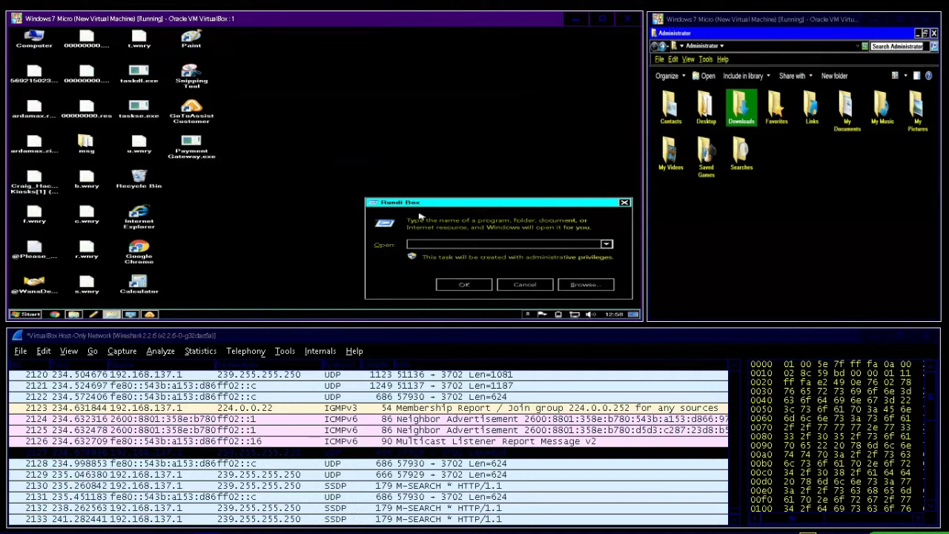
Step: Launch syskey from the Run box and choose Update to reach its Startup Key options
click(458, 245)
text(syske)
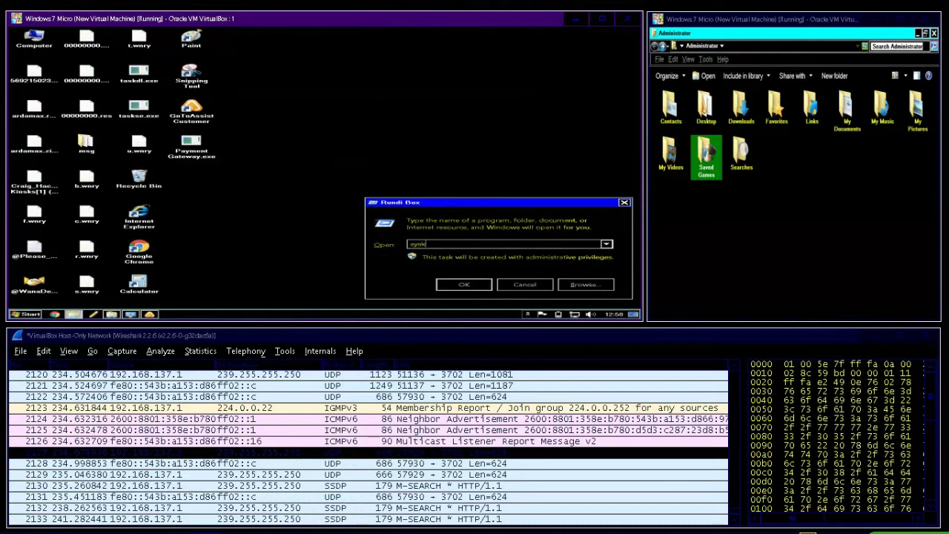
text(y)
key(Return)
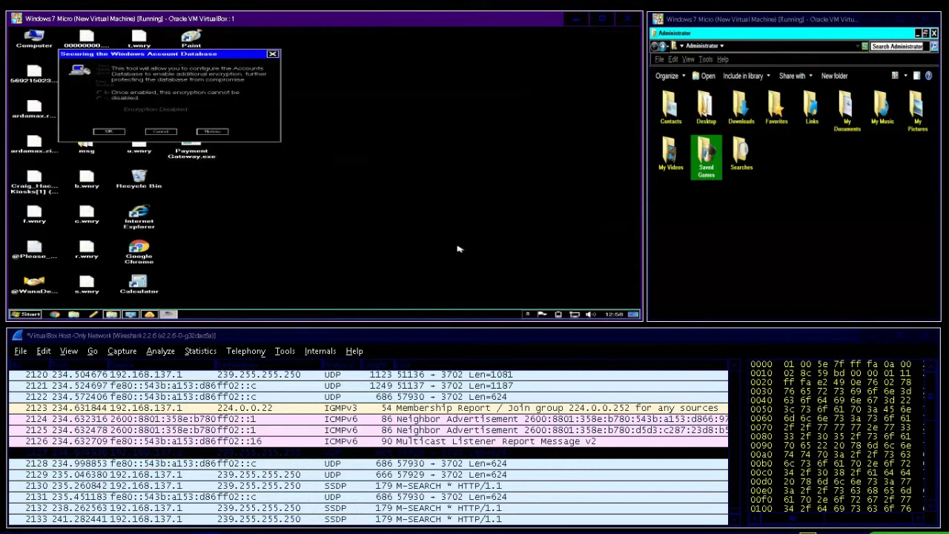
click(204, 132)
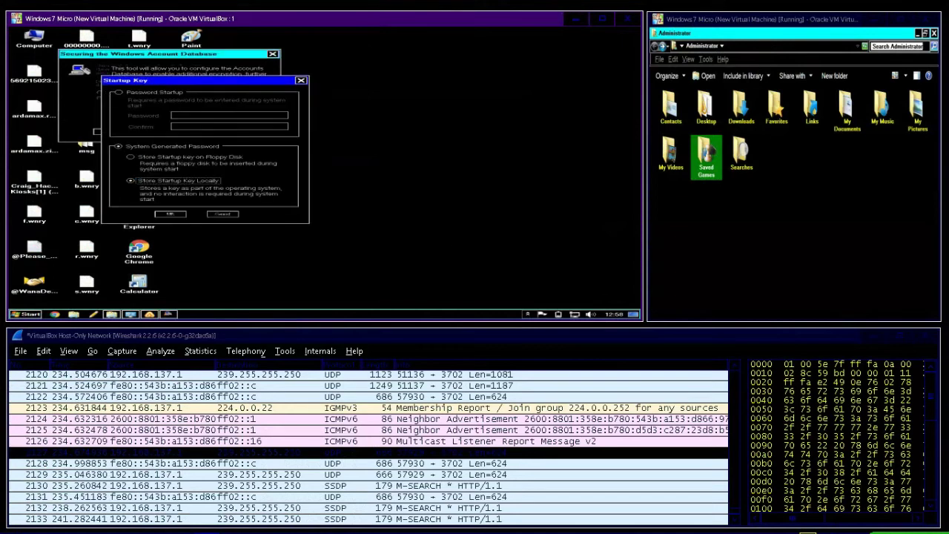
Step: Switch to Password Startup, enter and confirm the startup password, and apply it with OK
click(137, 96)
click(209, 116)
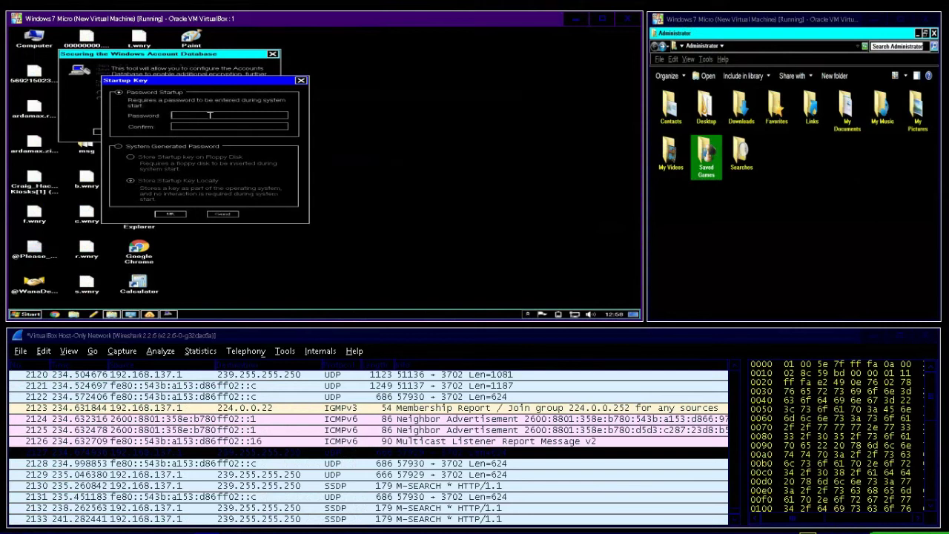
click(187, 127)
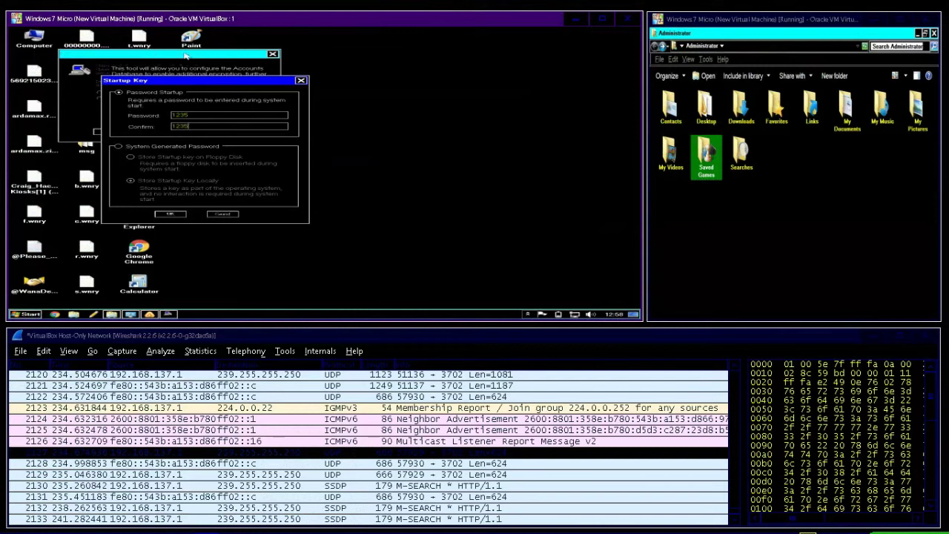
click(170, 214)
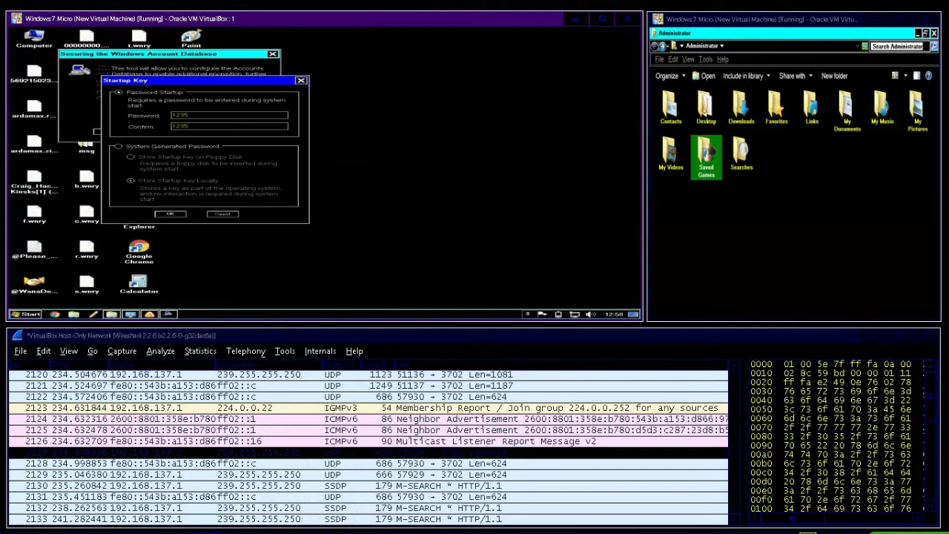
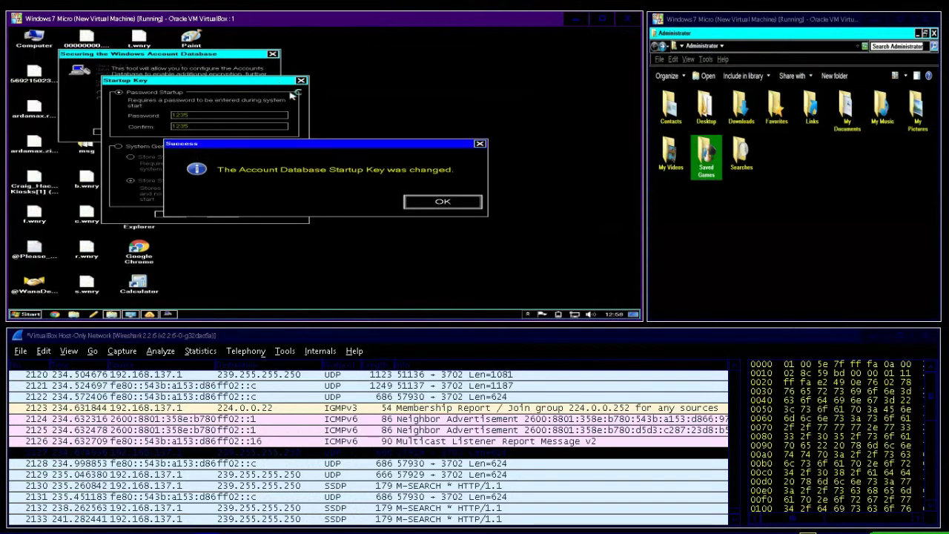
Step: Dismiss the startup key Success message and reopen the Startup Key options via Update
click(445, 202)
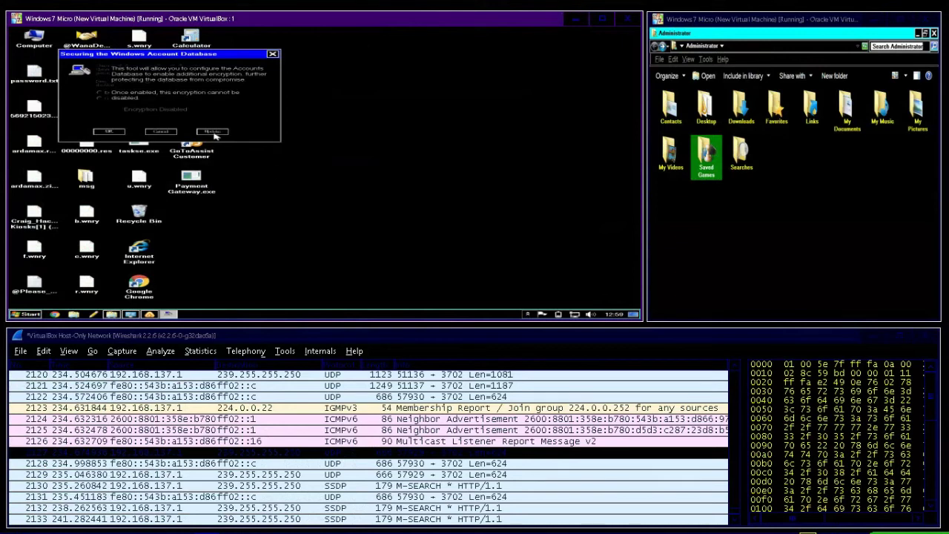
click(212, 131)
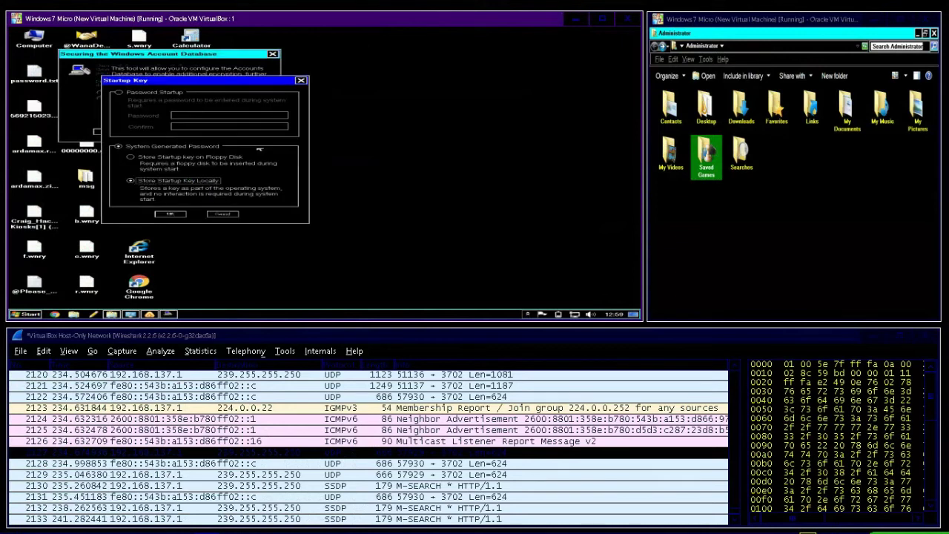
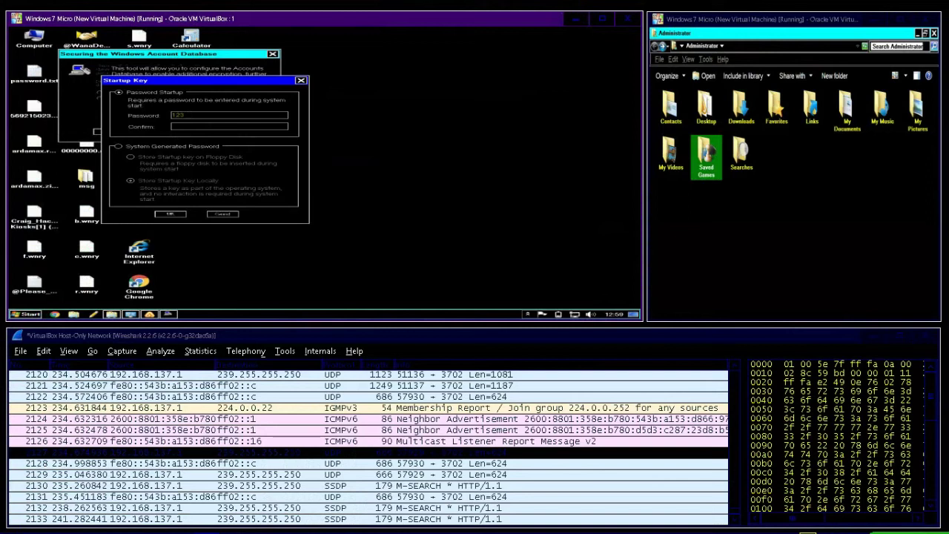
Step: Enter and confirm a startup key password for the account database, apply it, and dismiss the success notice
text(5)
click(178, 126)
click(170, 215)
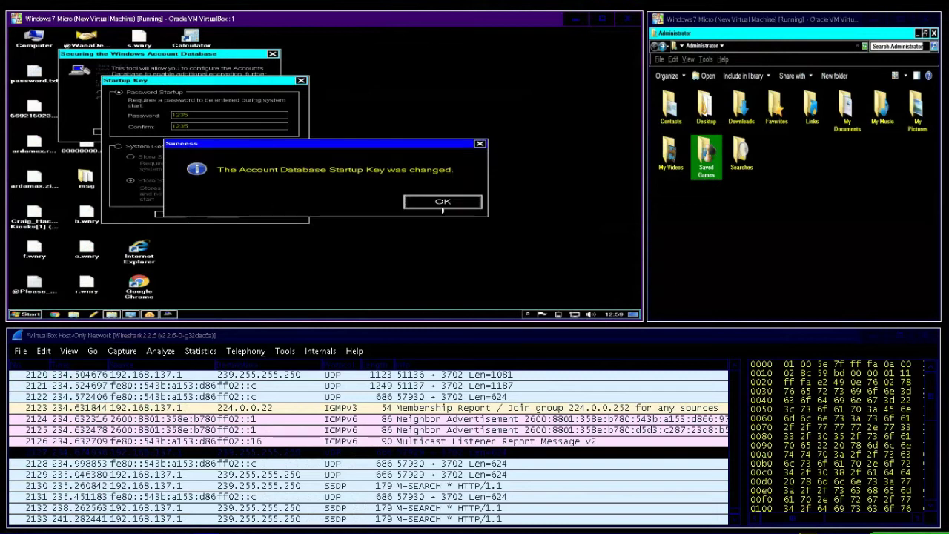
click(437, 201)
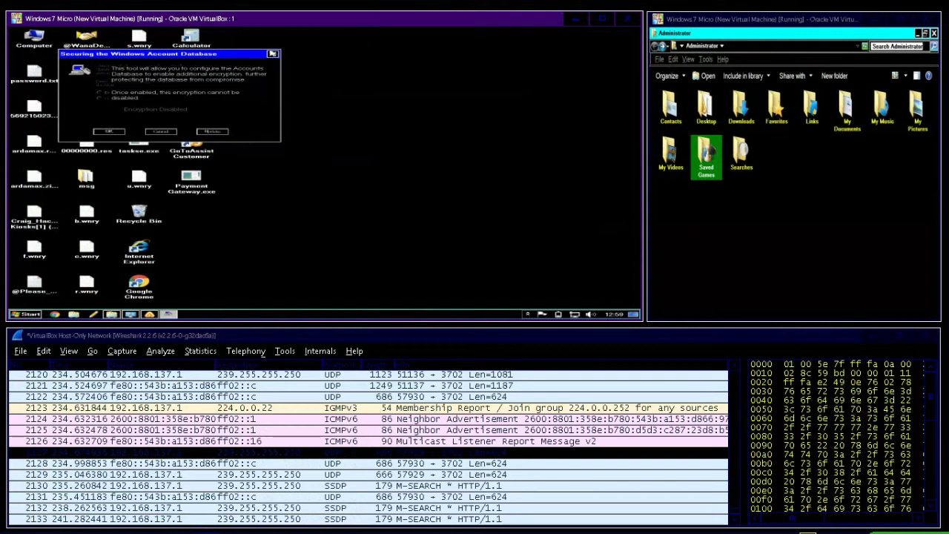
Step: Close the Securing the Windows Account Database dialog and dismiss the 'Nice Try Scammers!!!' message
click(273, 54)
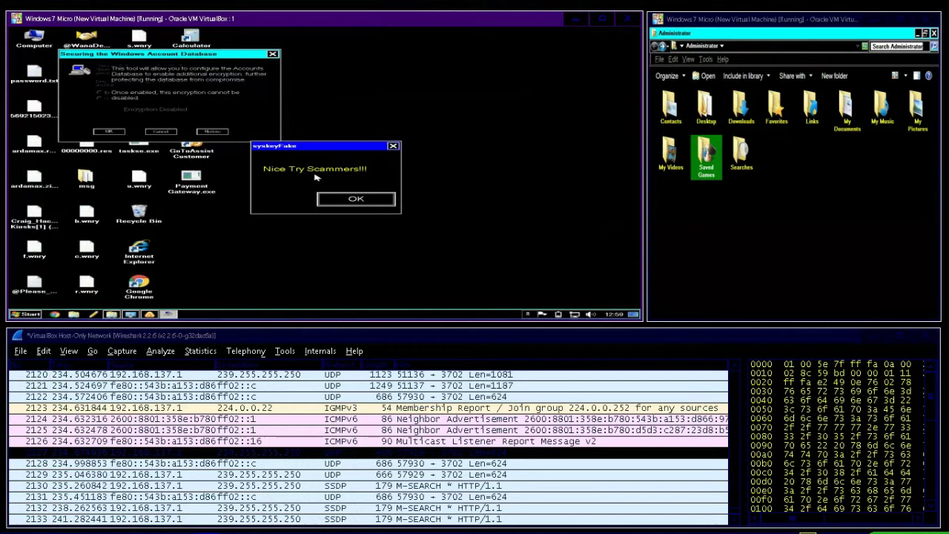
click(349, 200)
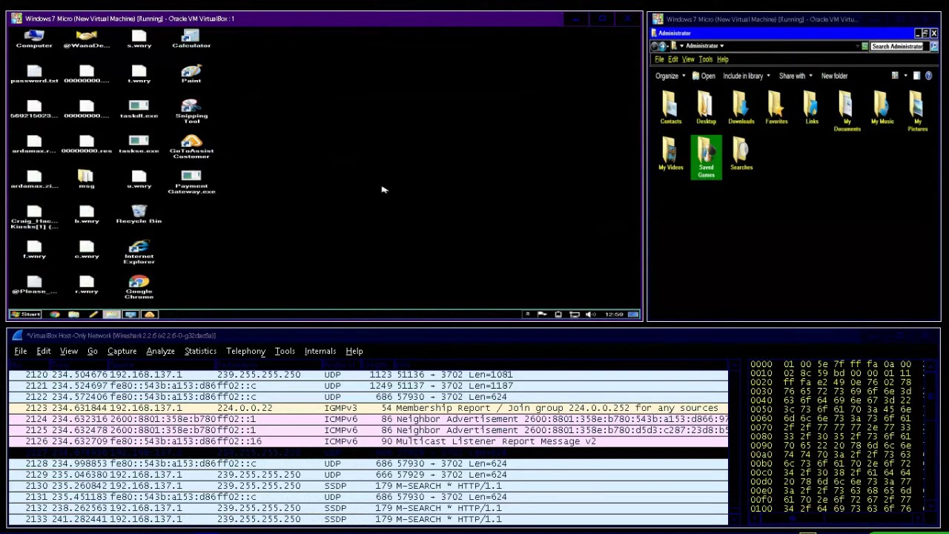
right_click(387, 147)
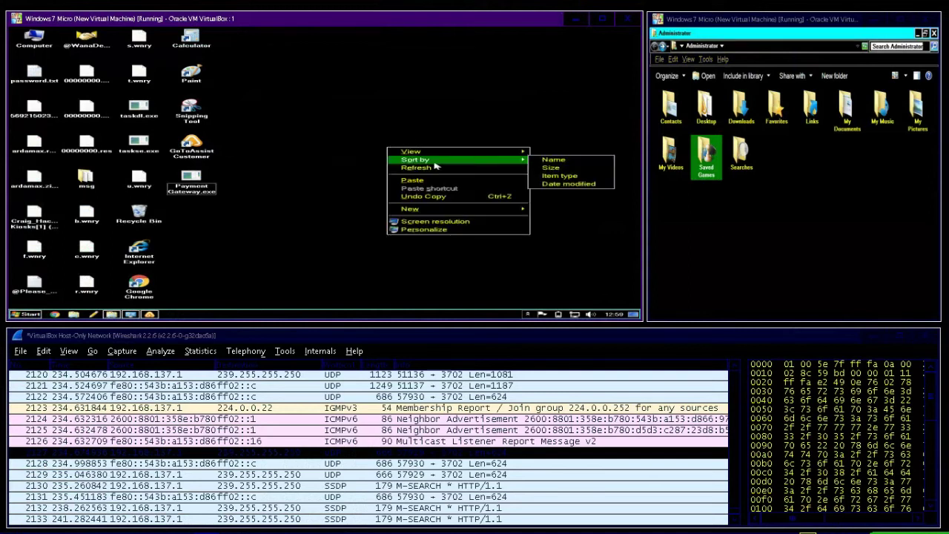
click(436, 168)
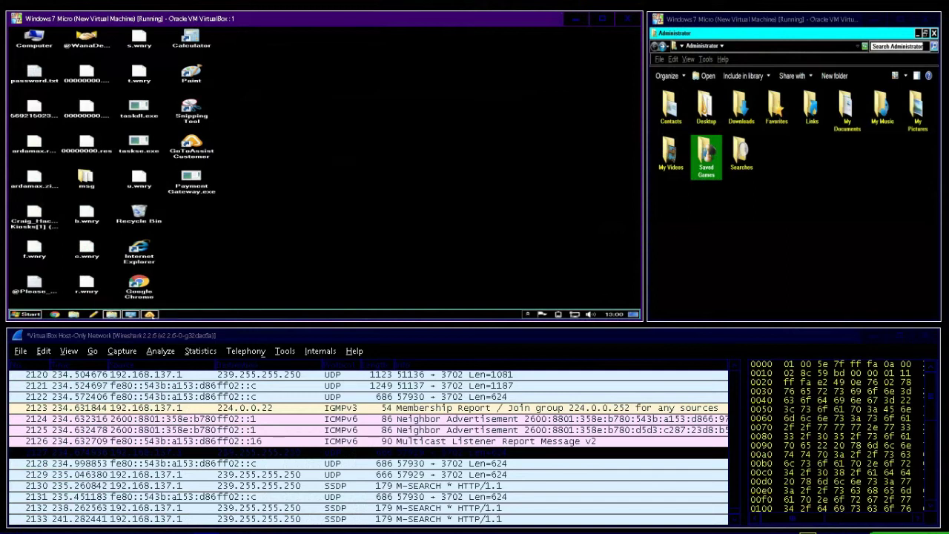
Step: Bring up the GoToAssist session and choose File Transfer's Send files to the technician option
click(149, 315)
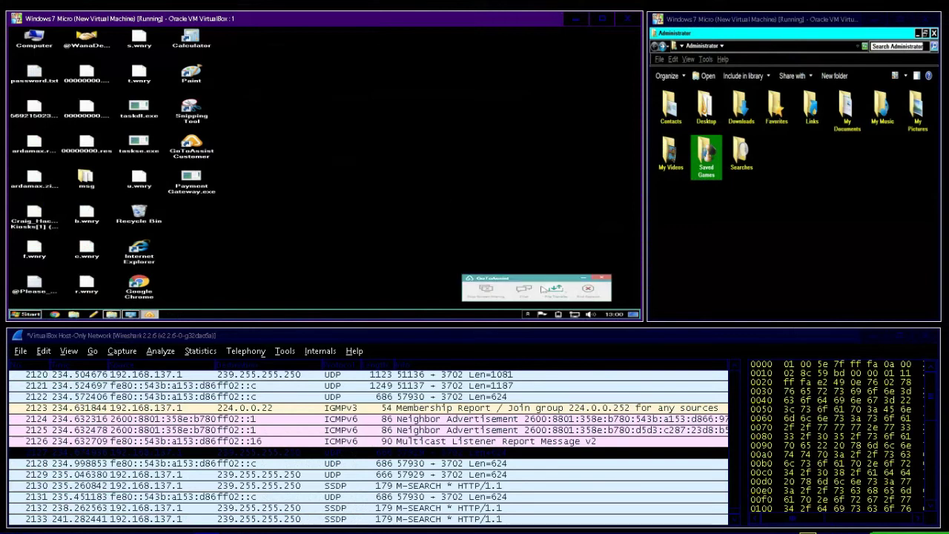
click(553, 289)
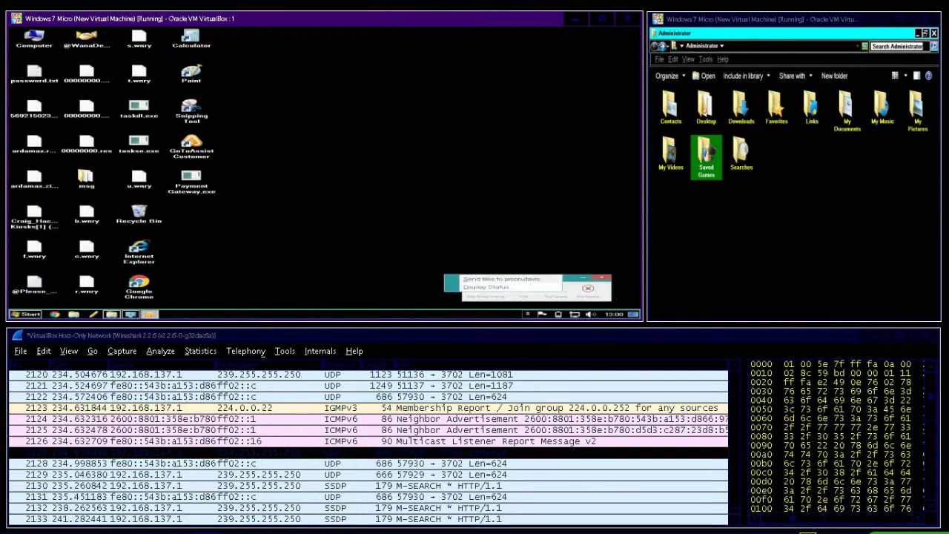
click(523, 280)
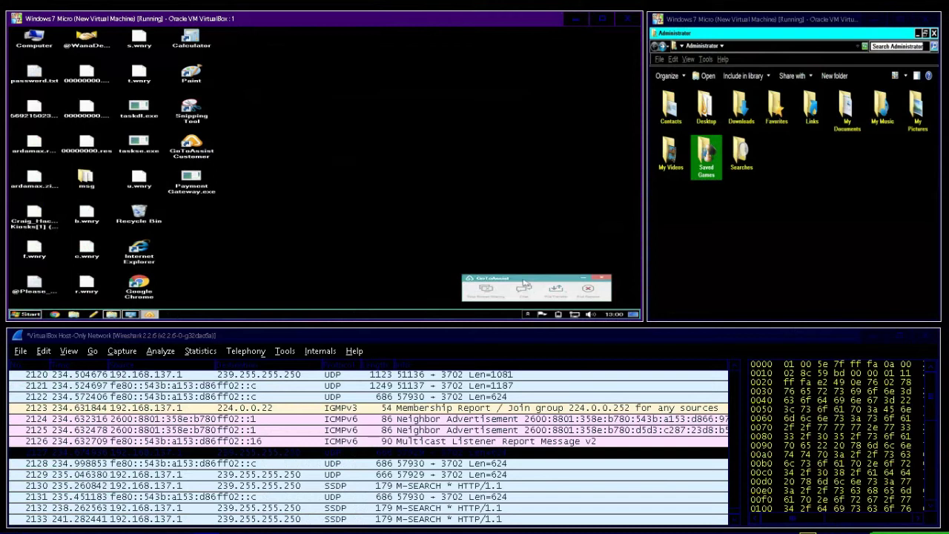
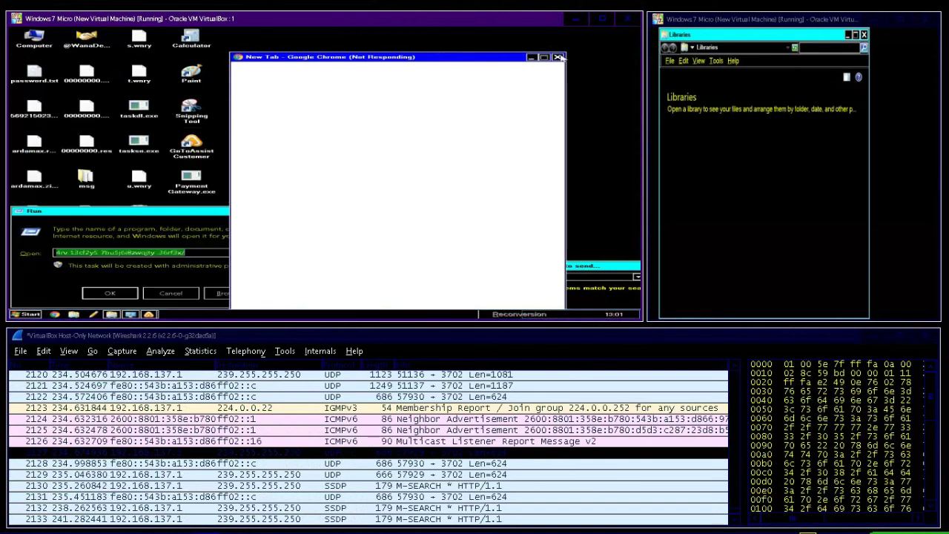
Step: Force-close the unresponsive Chrome window with End Process, then open the Windows 7 Start menu
click(559, 57)
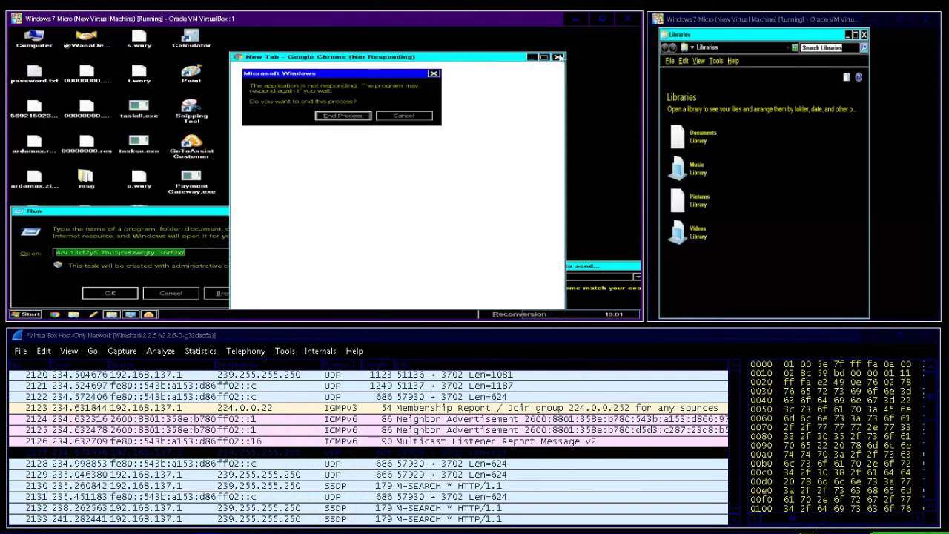
click(343, 116)
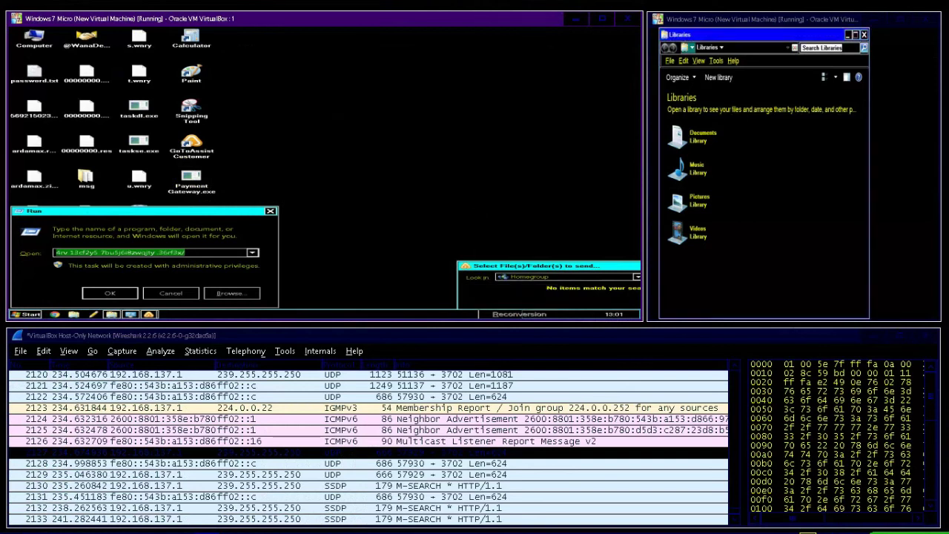
key(super)
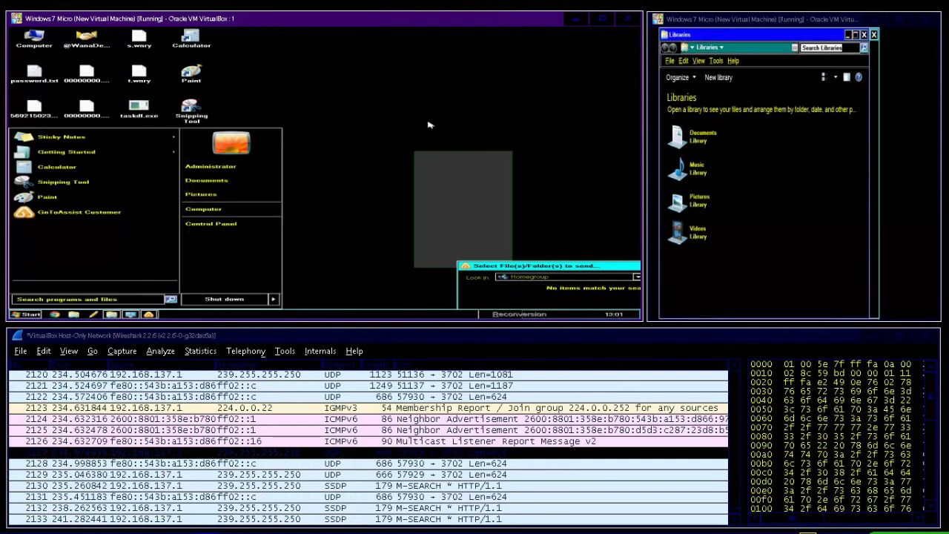
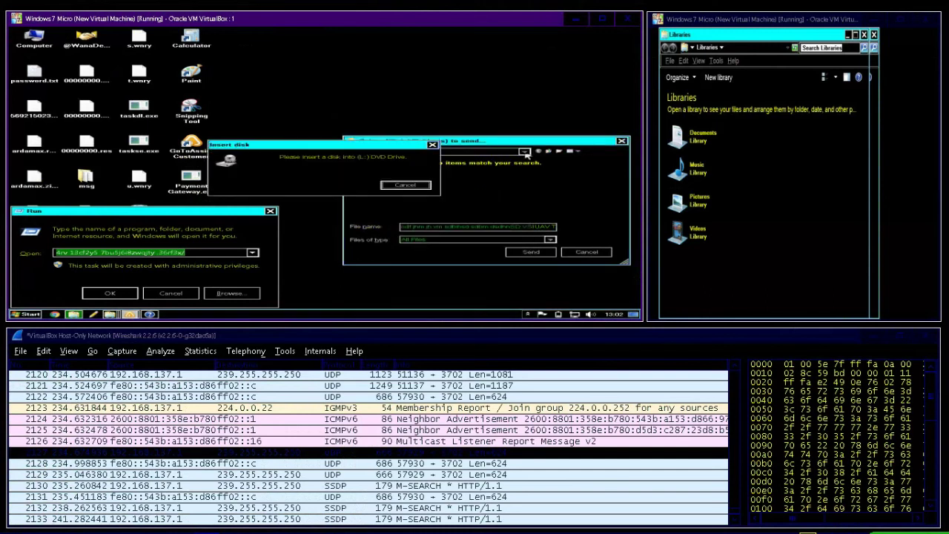
Step: Cancel the missing Insert disk prompt so the Select File(s) to send dialog lists browsable locations
click(525, 152)
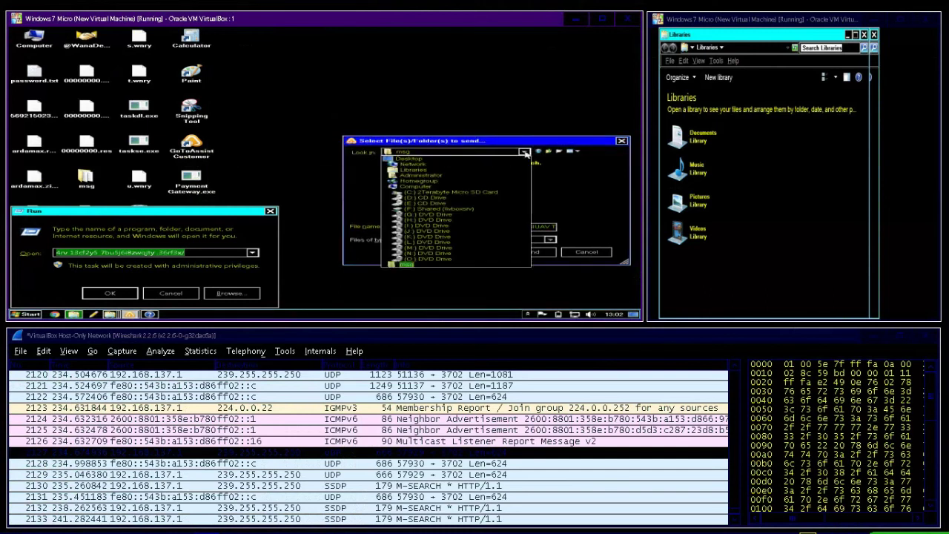
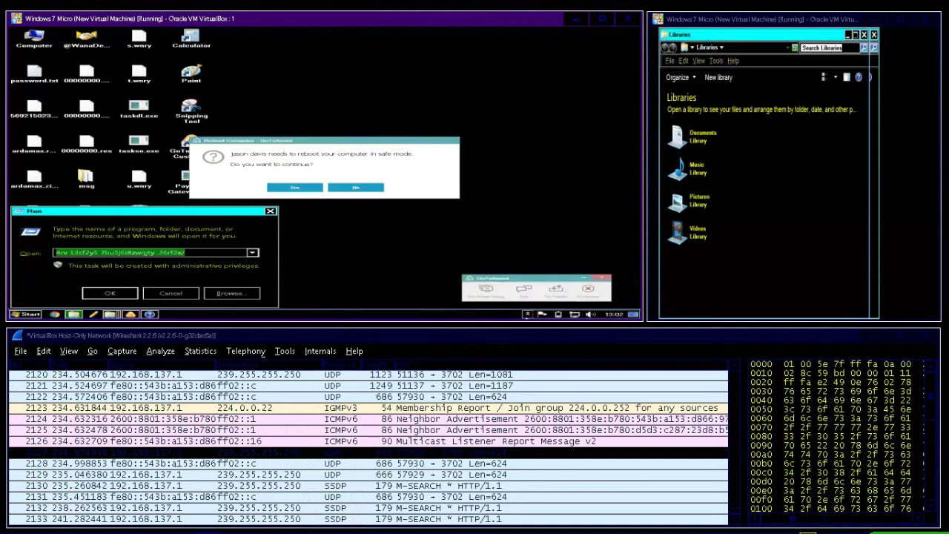
Step: Accept the GoToAssist safe-mode reboot request and show the File Transfer options
click(295, 187)
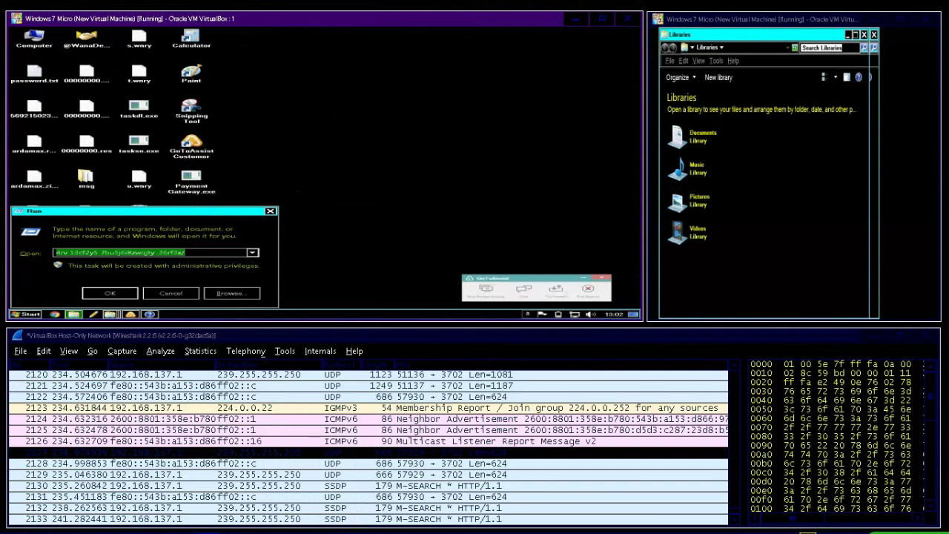
click(552, 291)
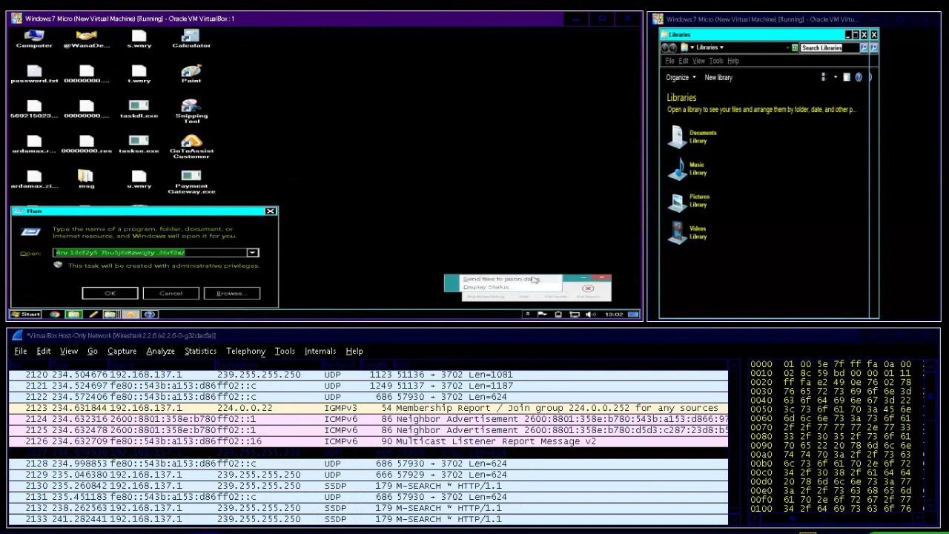
Step: Dismiss the GoToAssist file-sending menu while the VM logs off to shut down
click(501, 279)
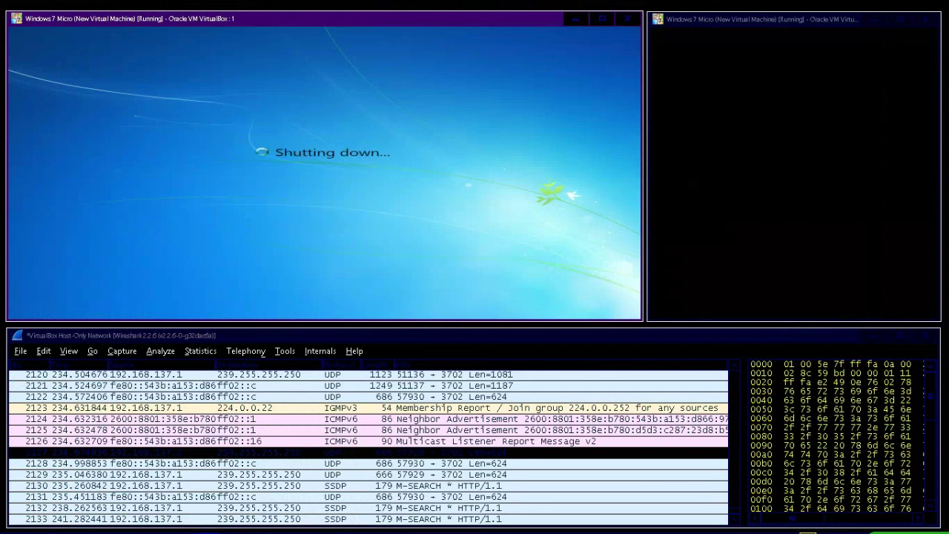
Step: Start a new Wireshark capture on the Host-Only Network, continuing without saving the old packets
key(alt+Tab)
key(alt+c)
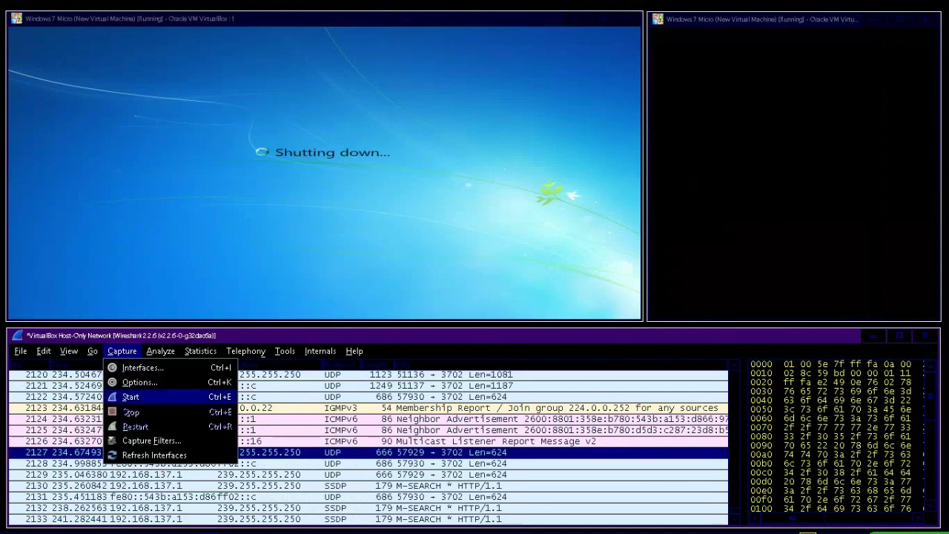
key(Return)
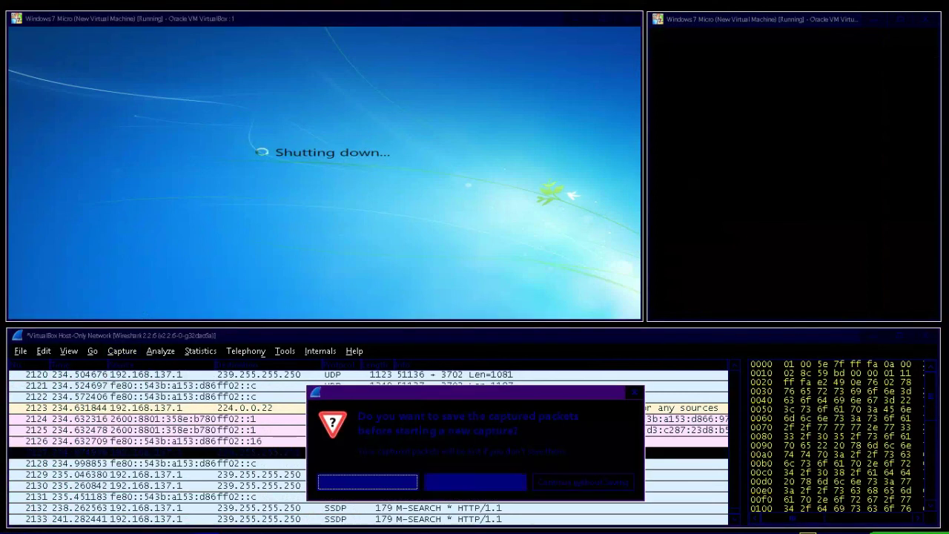
key(Tab)
key(Tab)
key(Return)
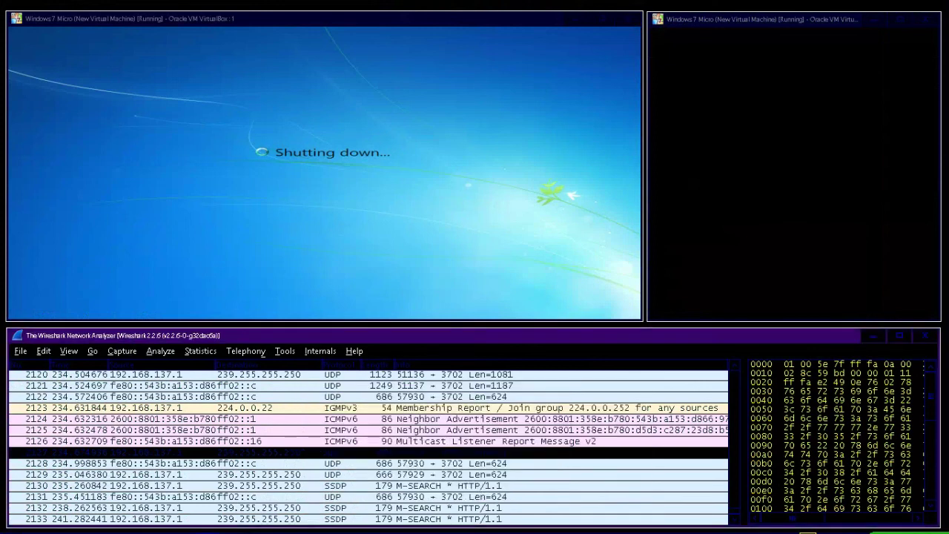